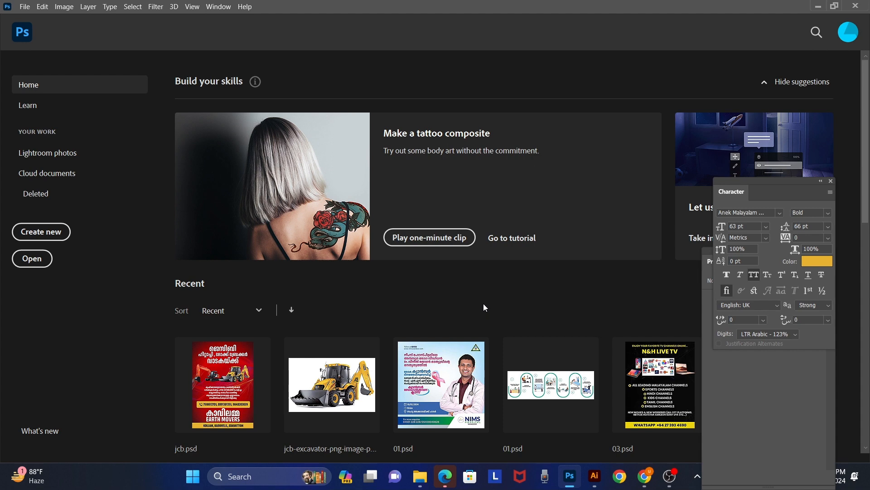
Step: Create a new RGB document 1080 pixels wide and 1080 pixels high at 72 pixels per inch
key("ctrl+n")
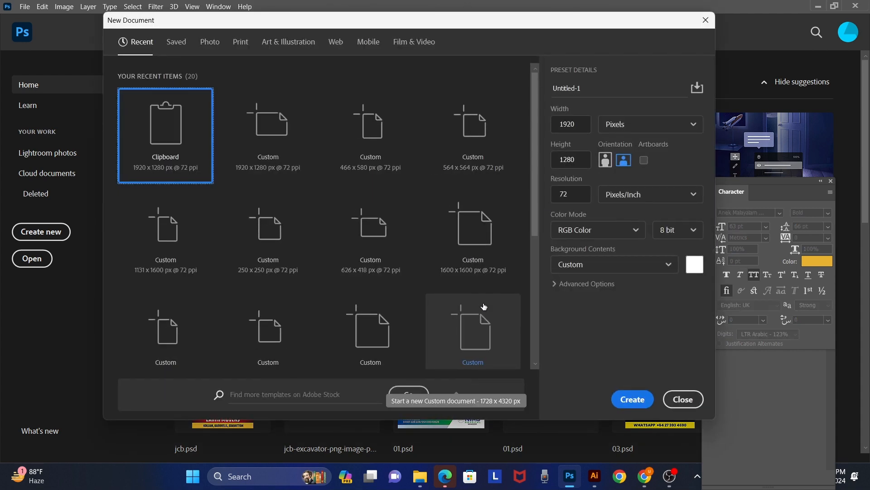
left_click(681, 481)
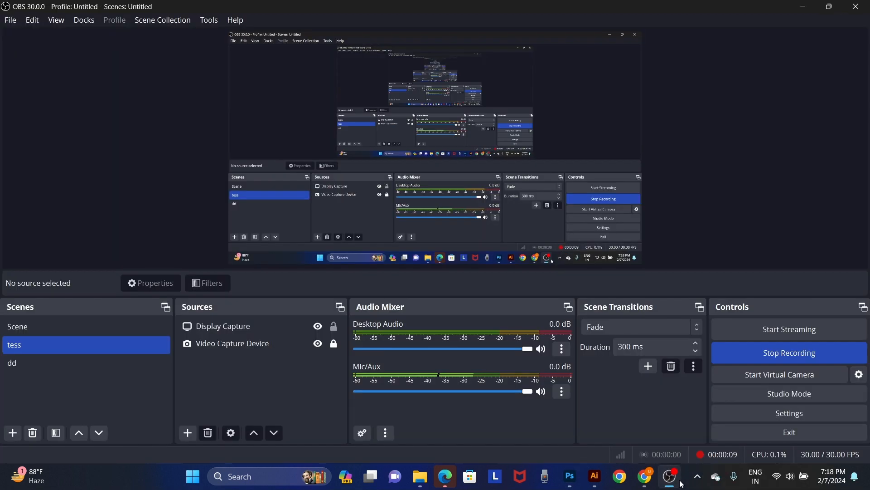
left_click(682, 484)
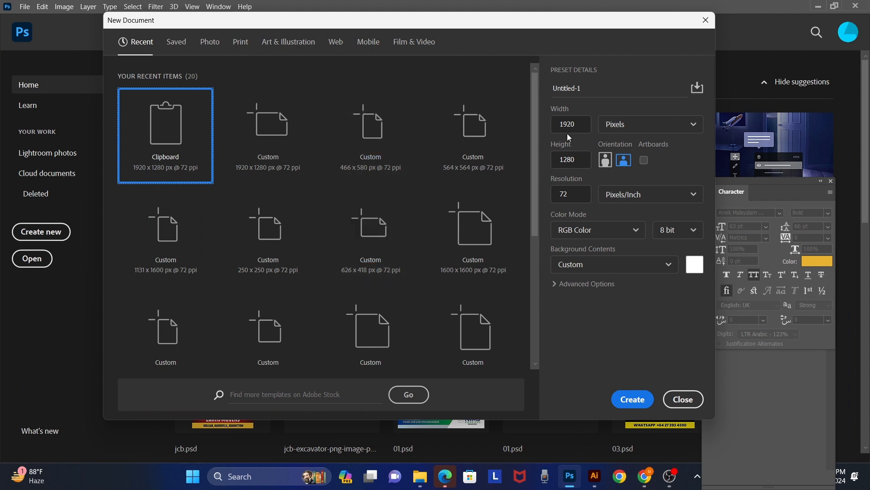
left_click(570, 129)
type("1")
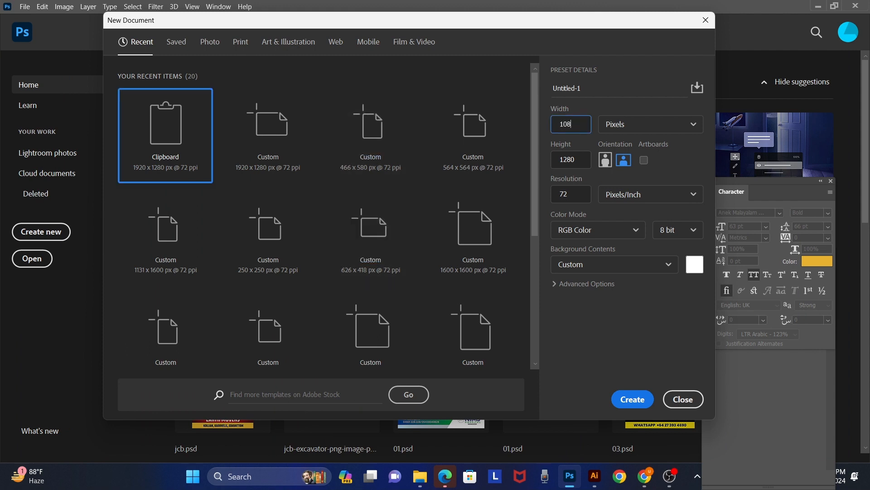
key("Tab")
left_click(571, 160)
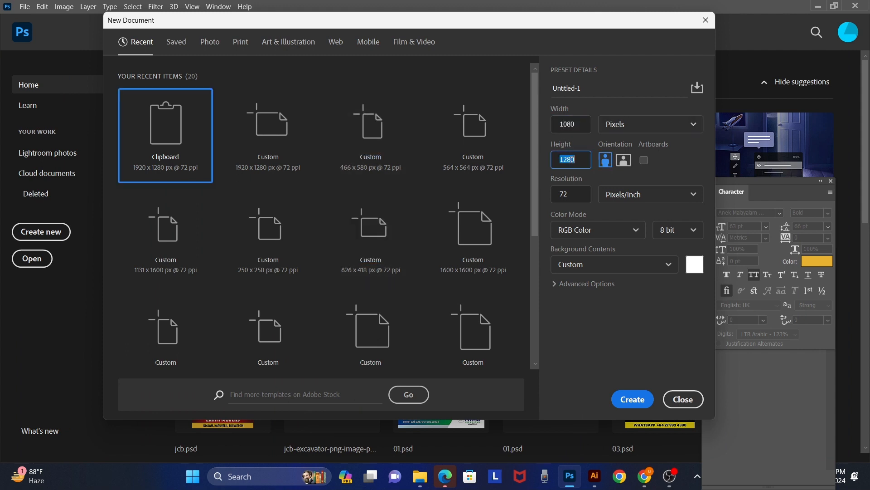
type("1")
key("Return")
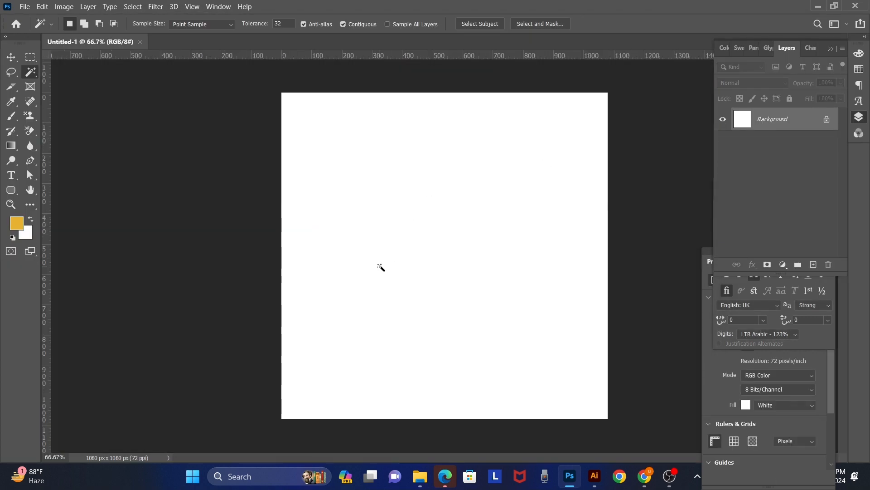
Step: Open lem.png from Downloads and bring its face wash tube onto the blank square document
key("v")
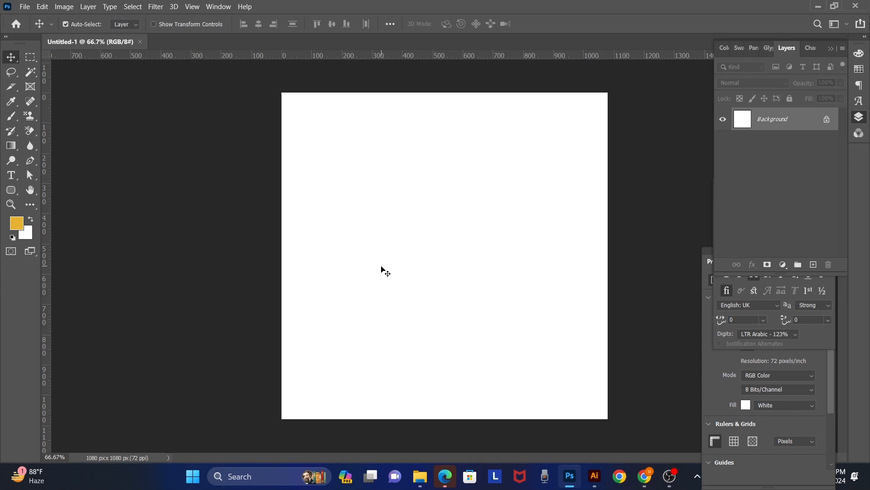
key("ctrl+o")
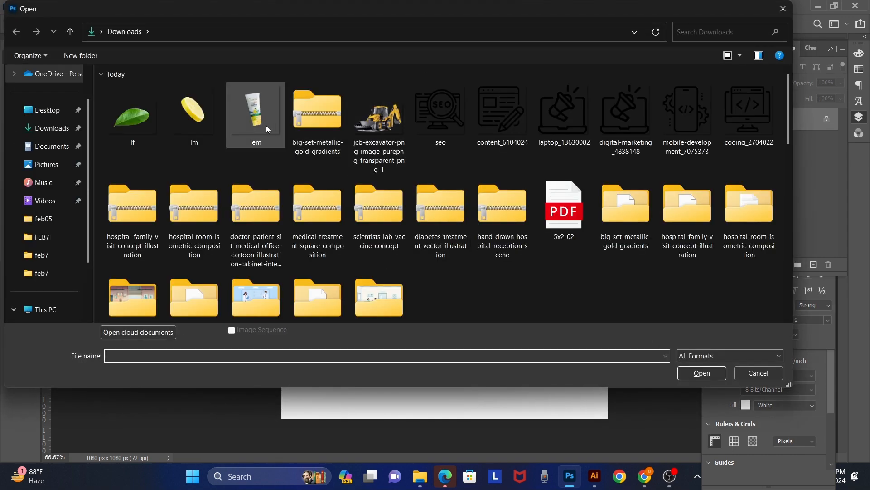
double_click(266, 125)
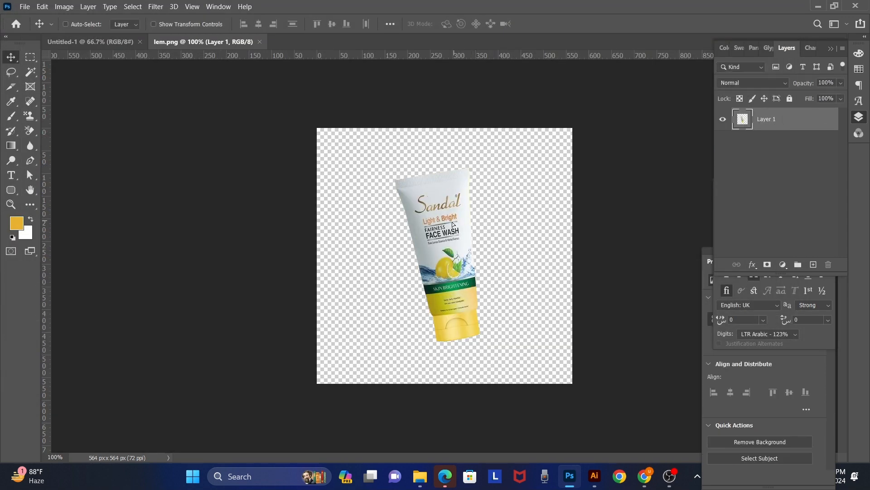
left_click_drag(474, 221, 97, 44)
left_click_drag(230, 110, 416, 267)
Step: Enlarge the face wash tube, tilt it clockwise and position it near the middle of the canvas
key("ctrl+t")
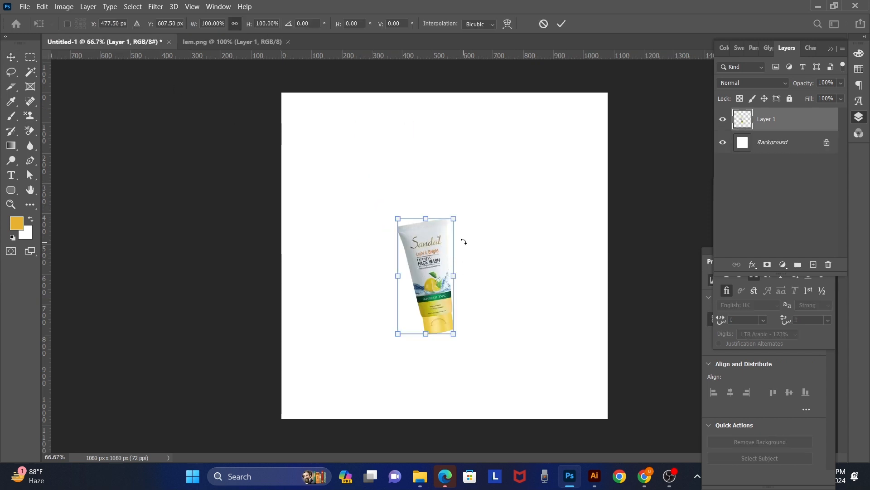
left_click_drag(457, 219, 552, 189)
left_click_drag(498, 215, 479, 225)
key("Return")
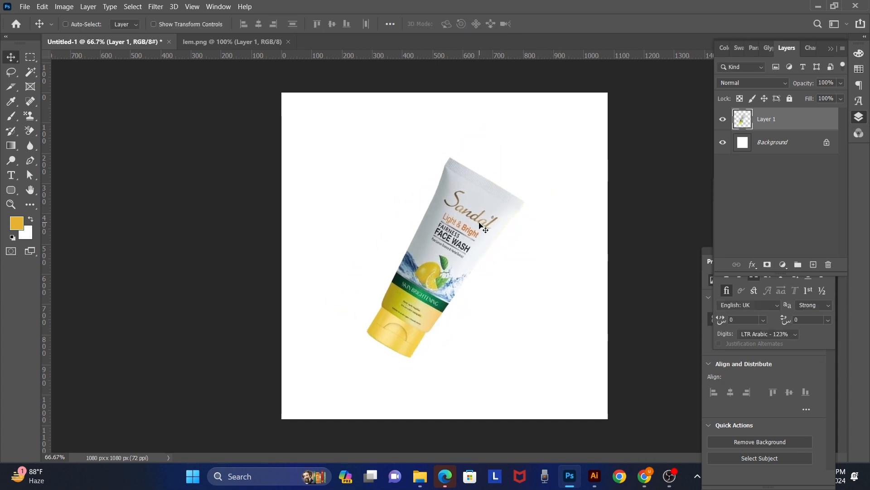
Step: Add a new layer directly above the background and fill it with the yellow sampled from the tube's cap
right_click(493, 313)
left_click(507, 317)
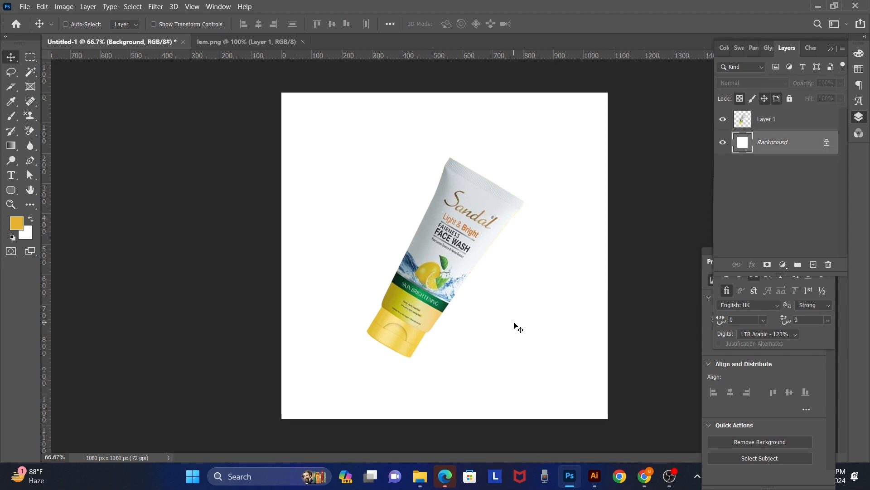
key("ctrl+shift+n")
key("Return")
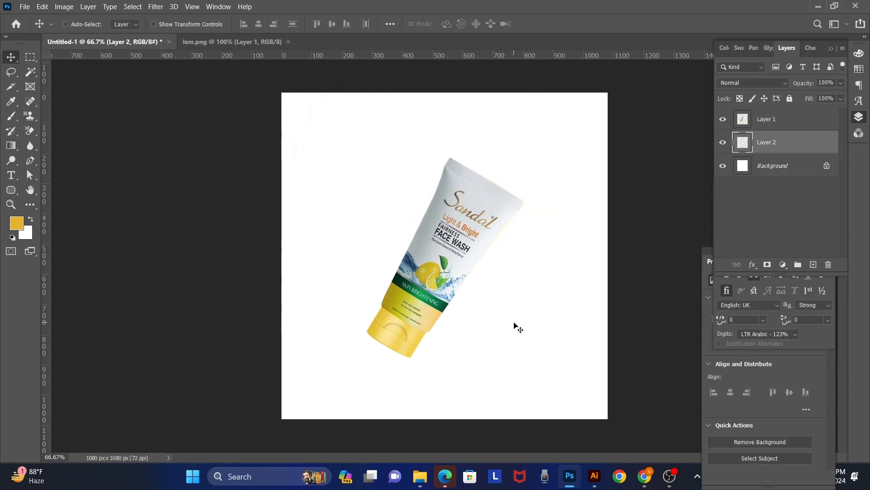
key("i")
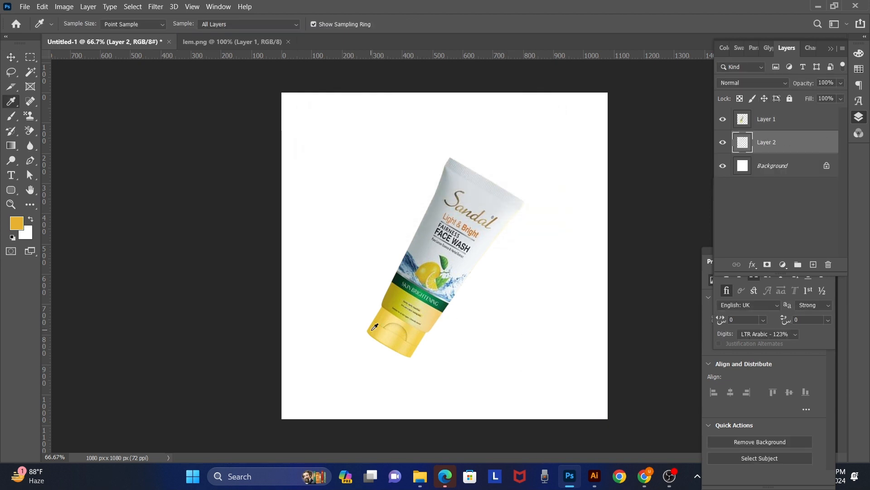
key("alt+BackSpace")
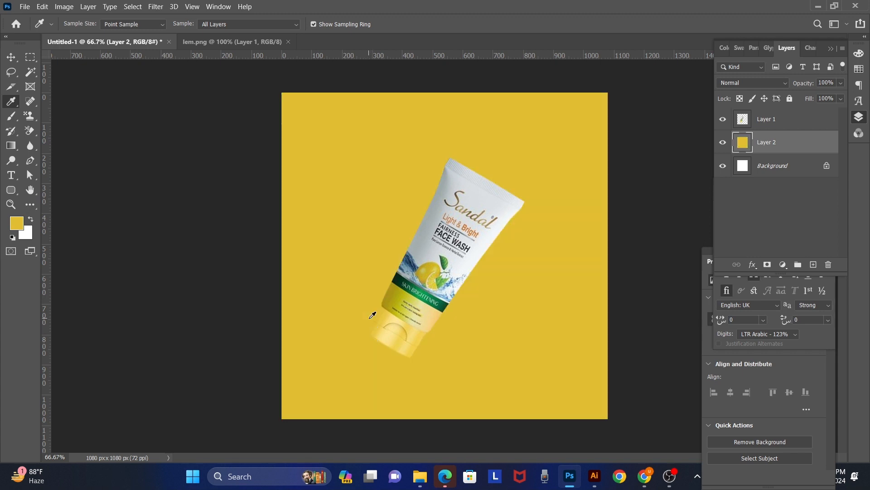
Step: Add another empty layer between the yellow fill and the tube, and sample a pale yellow from the cap for the brush
key("ctrl+shift+n")
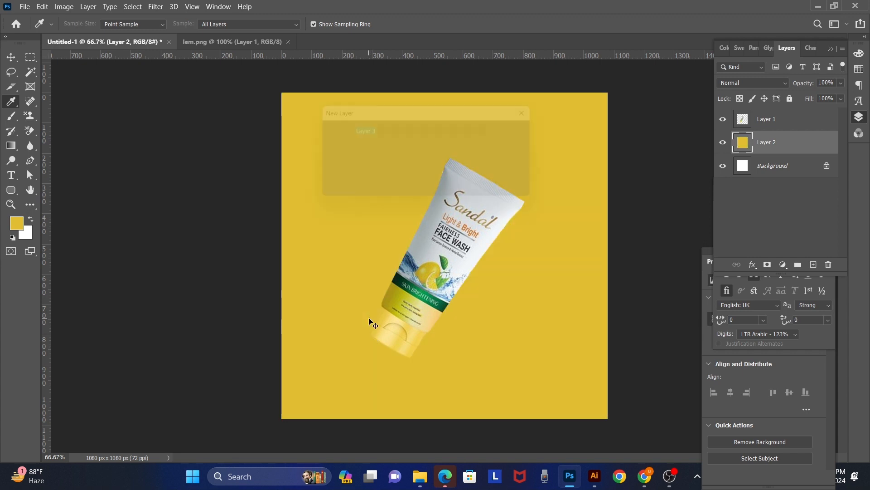
key("Return")
key("b")
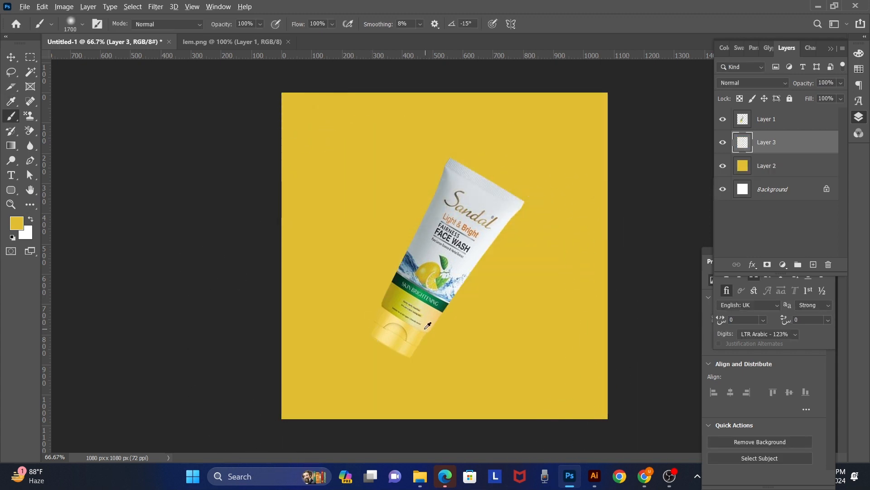
left_click(424, 307, "alt")
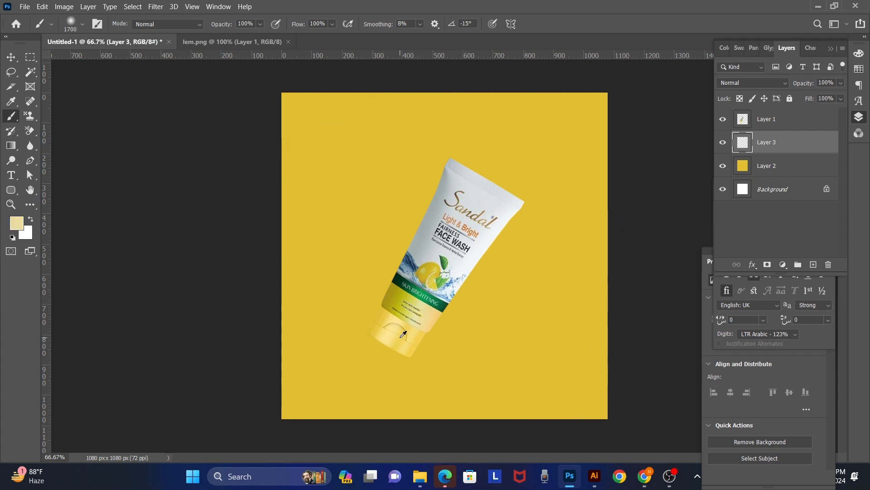
left_click(387, 336, "alt")
Step: Paint a soft pale yellow glow behind the tube, reducing the brush size to 1100 and down to 800 pixels
key("bracketleft")
key("bracketleft")
key("bracketleft")
key("bracketleft")
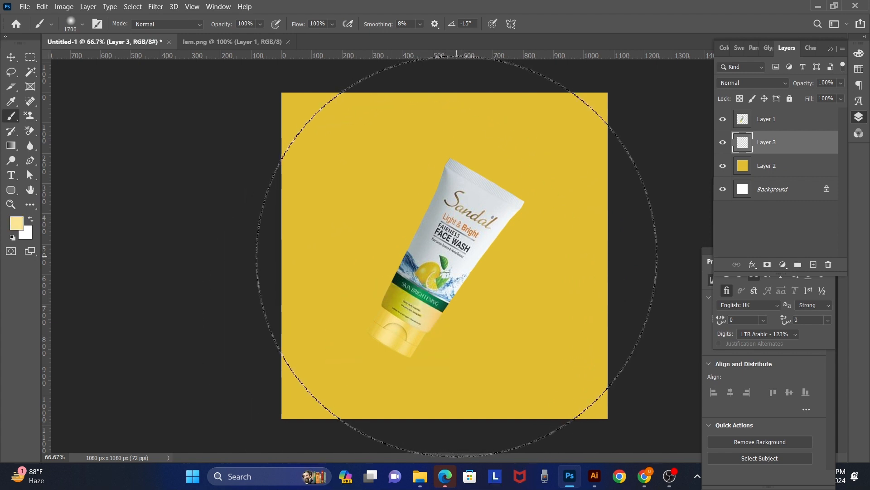
left_click(436, 262)
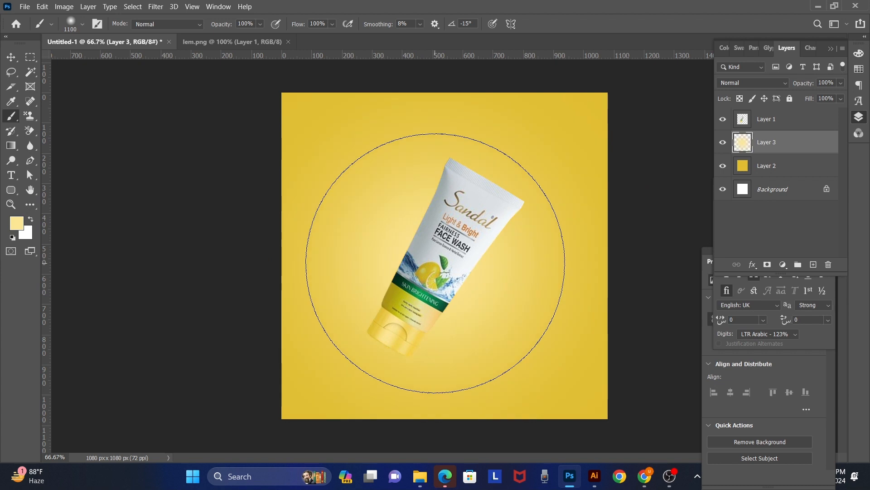
key("bracketleft")
key("bracketleft")
key("bracketleft")
key("bracketleft")
key("bracketleft")
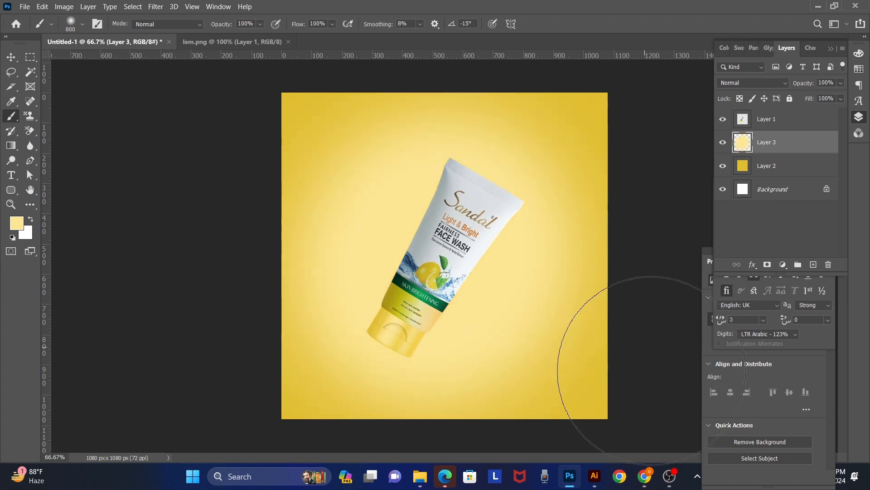
key("v")
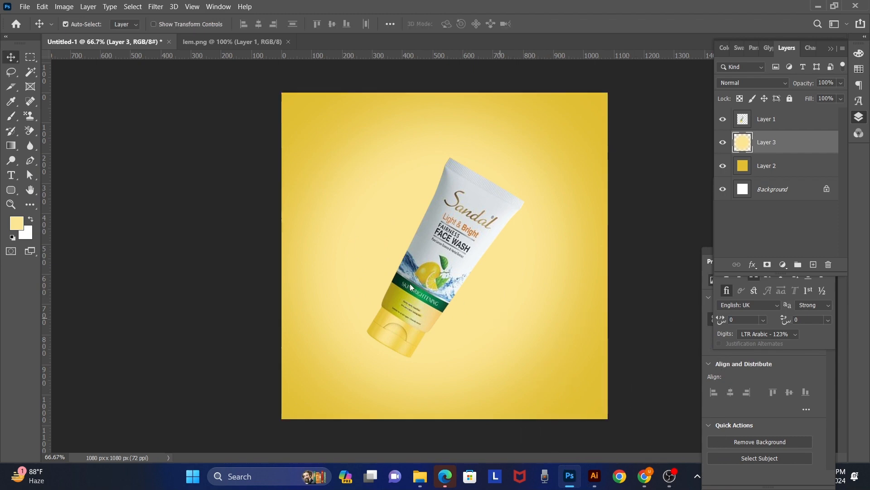
Step: Save the document in Photoshop format as 01 in a new folder feb7 inside the work folder on New Volume (D:)
key("ctrl+s")
scroll(80, 246, "down", 3)
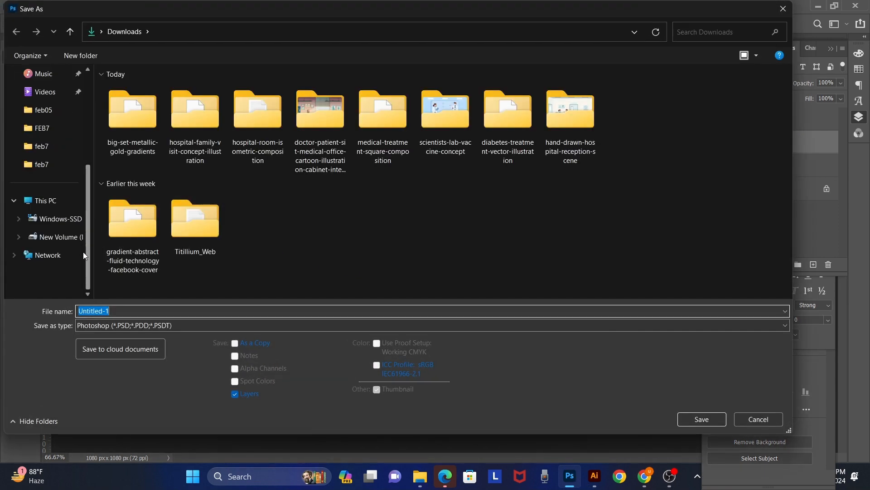
left_click(61, 238)
scroll(150, 248, "down", 5)
double_click(136, 252)
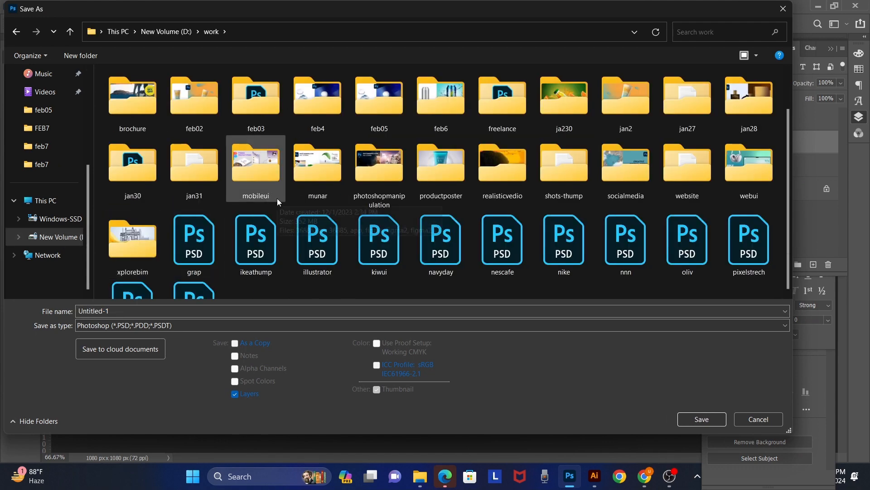
key("ctrl+shift+n")
type("feb")
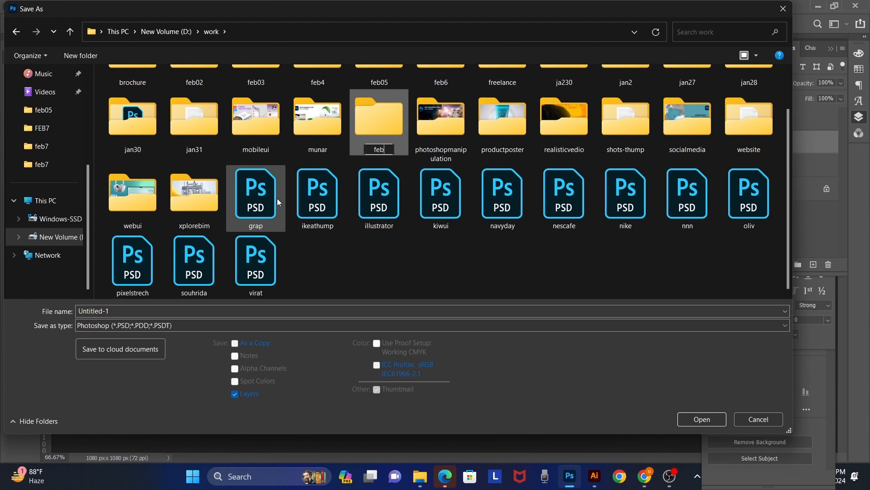
type("7")
key("Return")
key("Return")
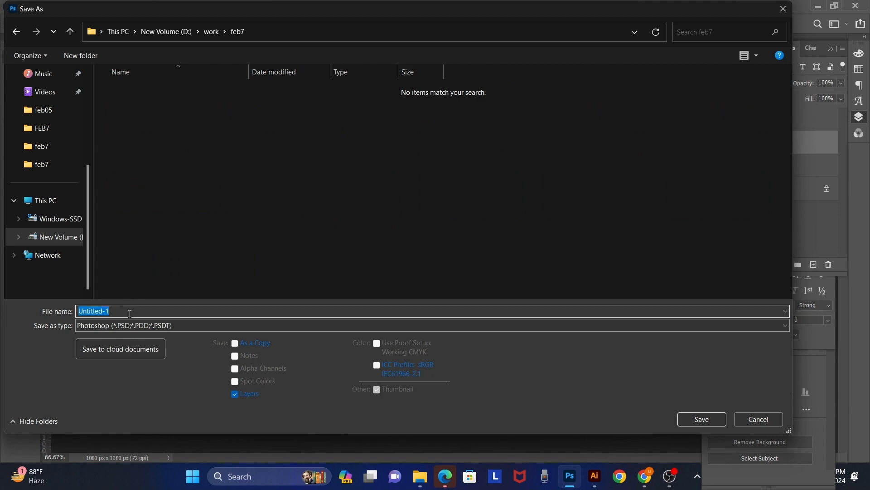
type("01")
key("Return")
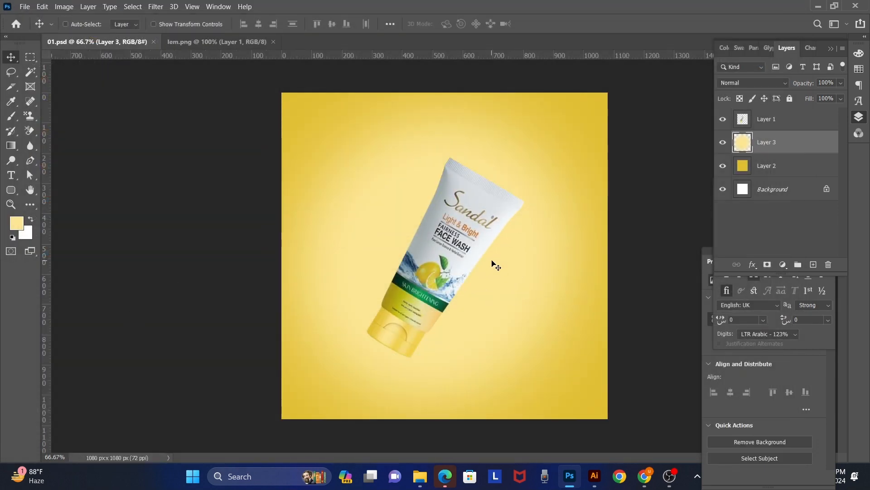
Step: Open the lemon slice image lm.png from Downloads and place the slice in 01.psd beside the tube's right edge
key("ctrl+o")
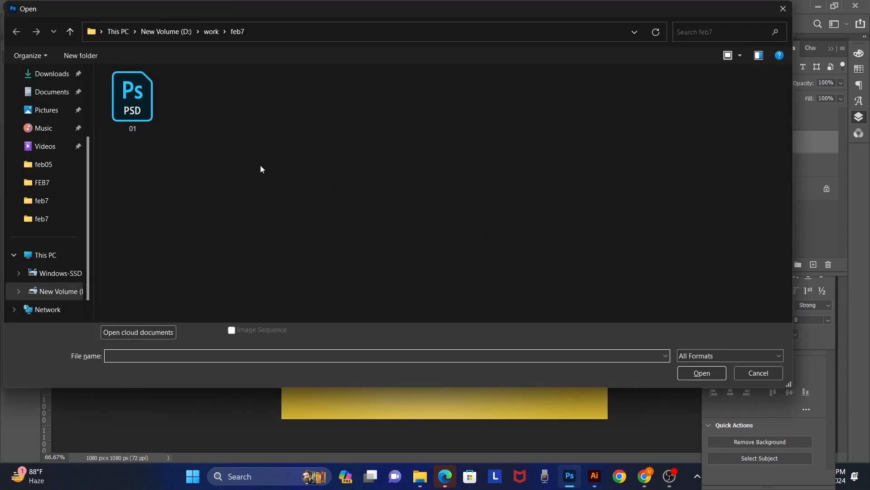
left_click(56, 75)
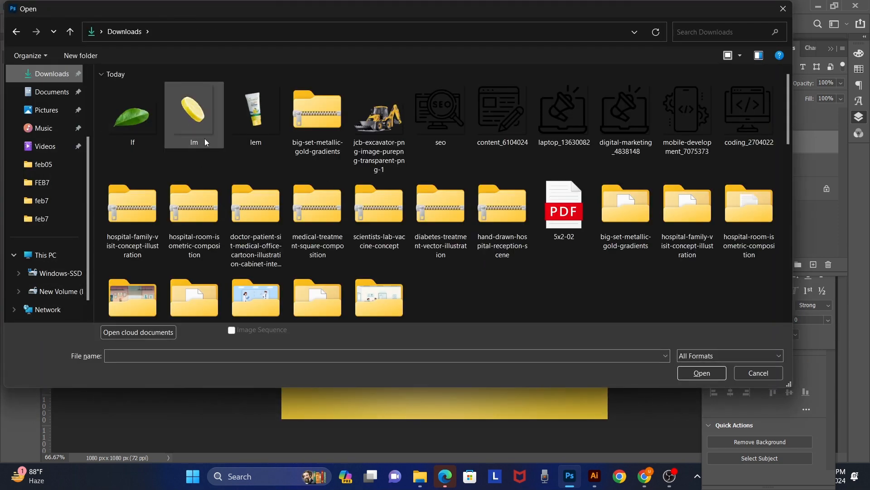
double_click(200, 104)
left_click_drag(465, 257, 562, 284)
key("ctrl+m")
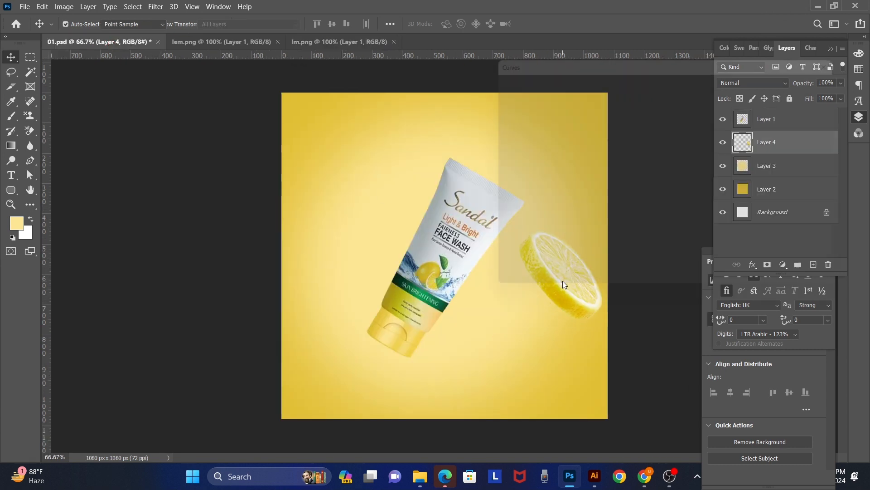
left_click_drag(666, 58, 213, 92)
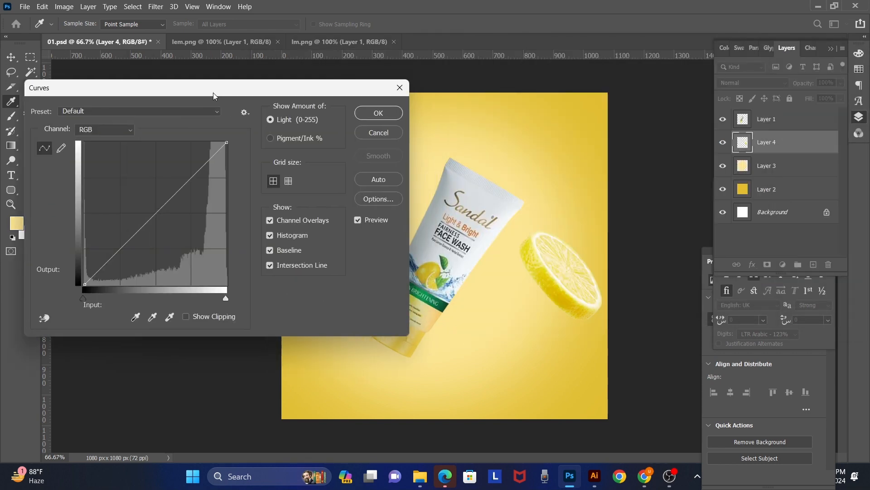
left_click_drag(142, 227, 153, 234)
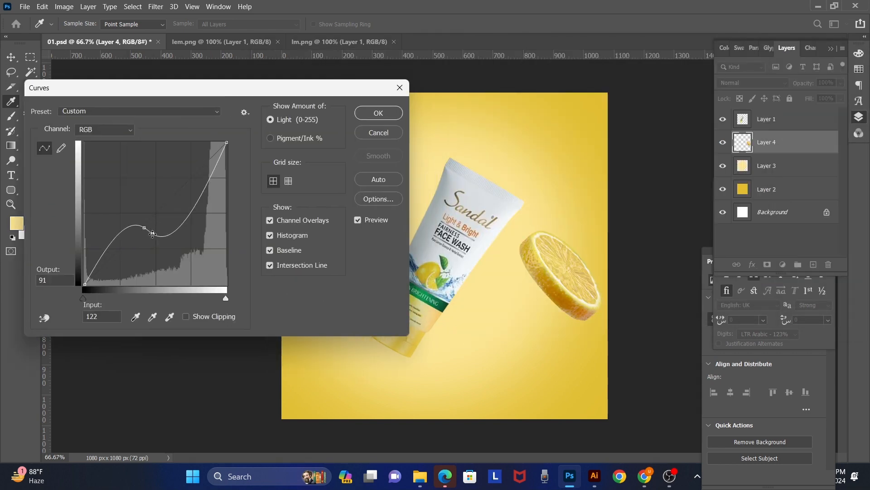
key("Escape")
Step: Deepen the lemon slice's contrast with Levels, raising the black input level to 87
key("ctrl+l")
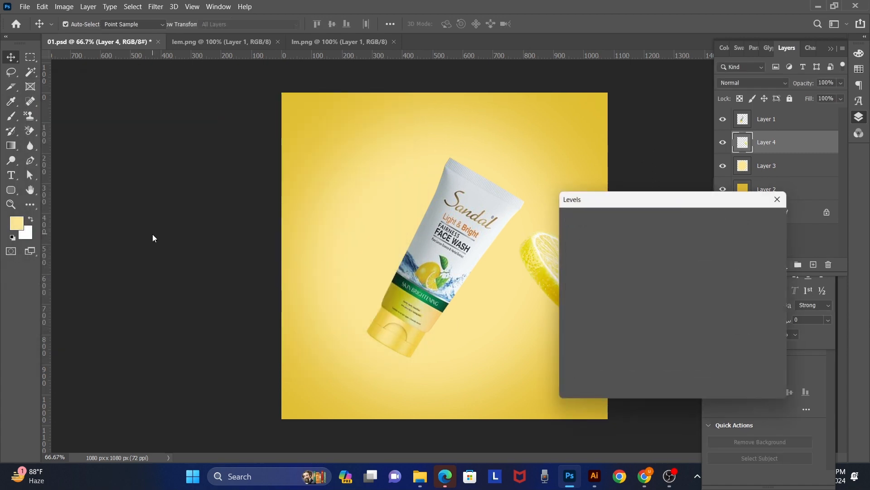
left_click_drag(704, 194, 286, 83)
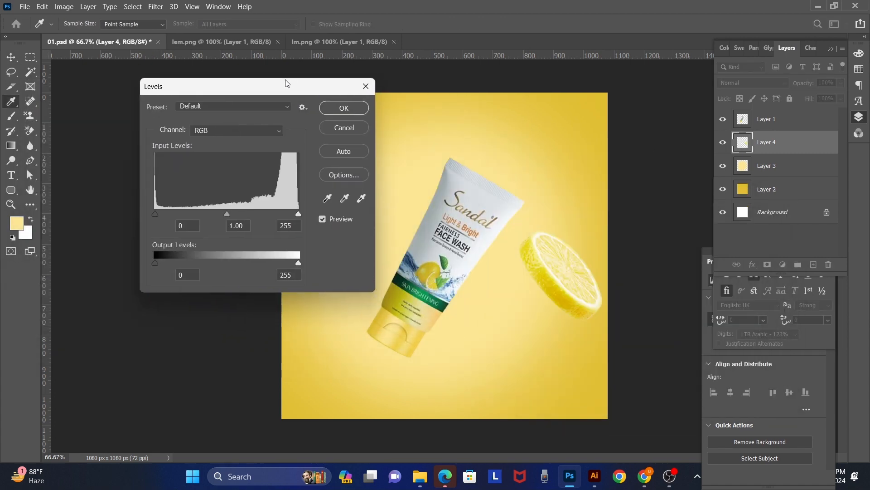
left_click_drag(151, 211, 204, 212)
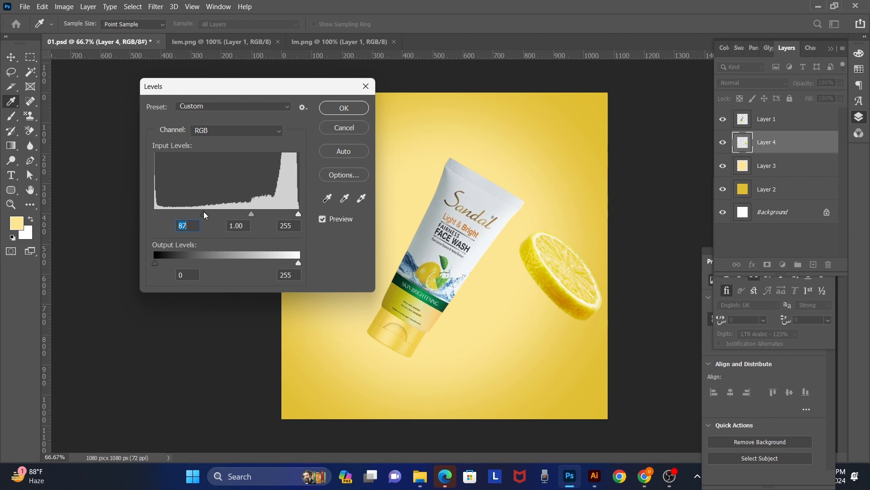
key("Return")
key("v")
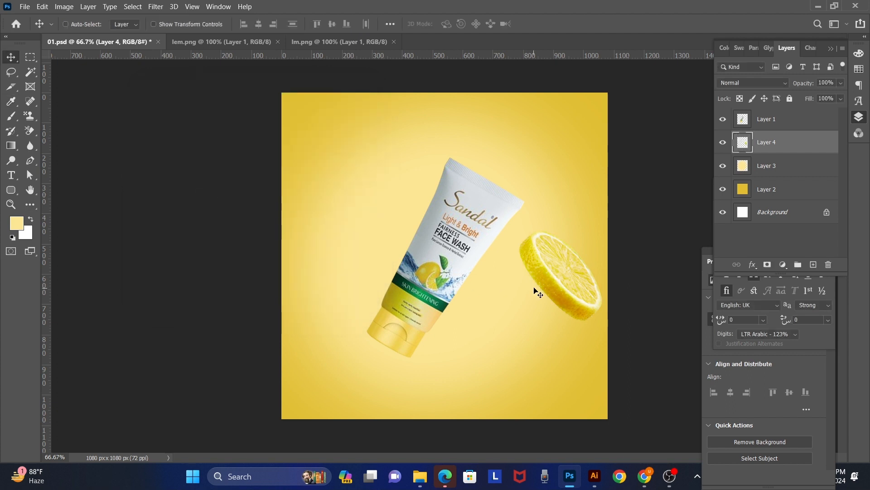
Step: Duplicate the lemon slice into the canvas's upper-left area, flip the copy horizontally and shrink it
left_click_drag(561, 287, 343, 179)
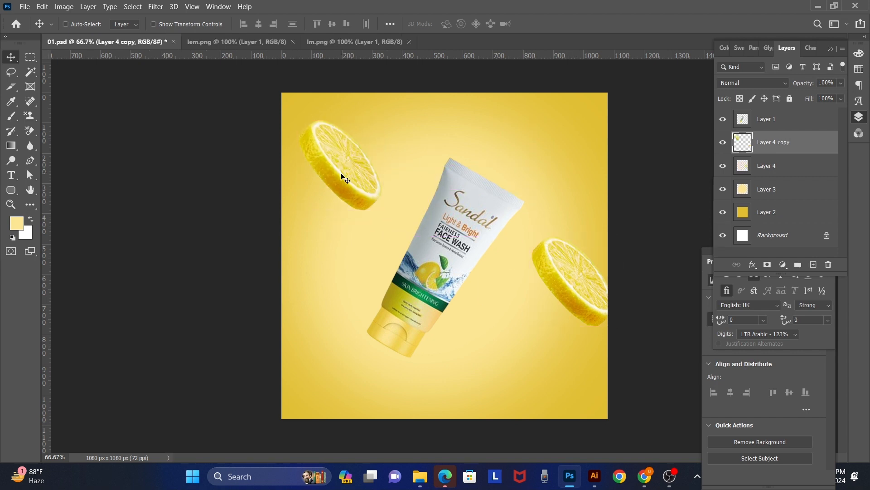
key("ctrl+t")
right_click(341, 175)
left_click(420, 361)
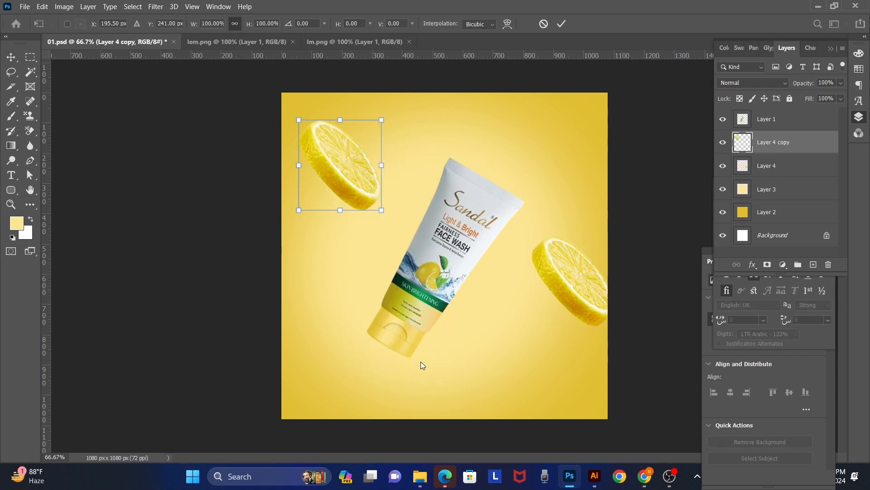
left_click_drag(383, 119, 341, 153)
key("Return")
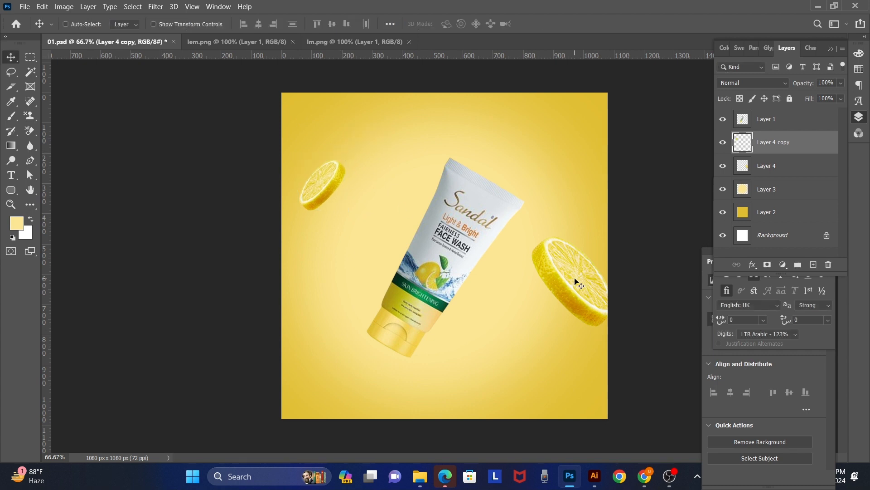
Step: Duplicate the large lemon slice beside the tube and apply Motion Blur to the copy at 78° with a 28-pixel distance
left_click(595, 287, "ctrl")
key("ctrl+j")
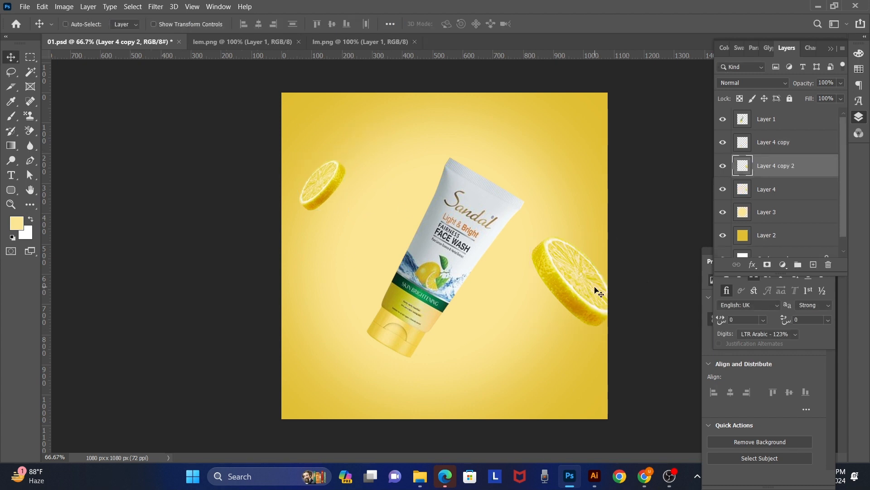
left_click(158, 7)
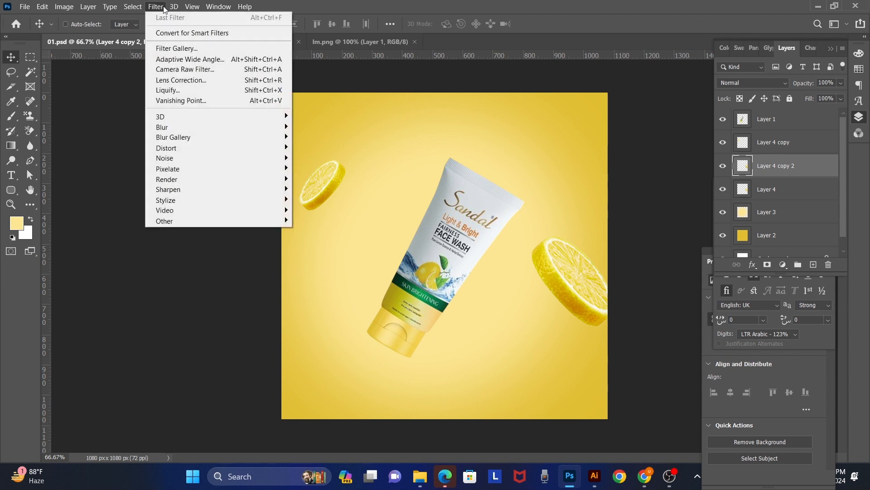
mouse_move(220, 126)
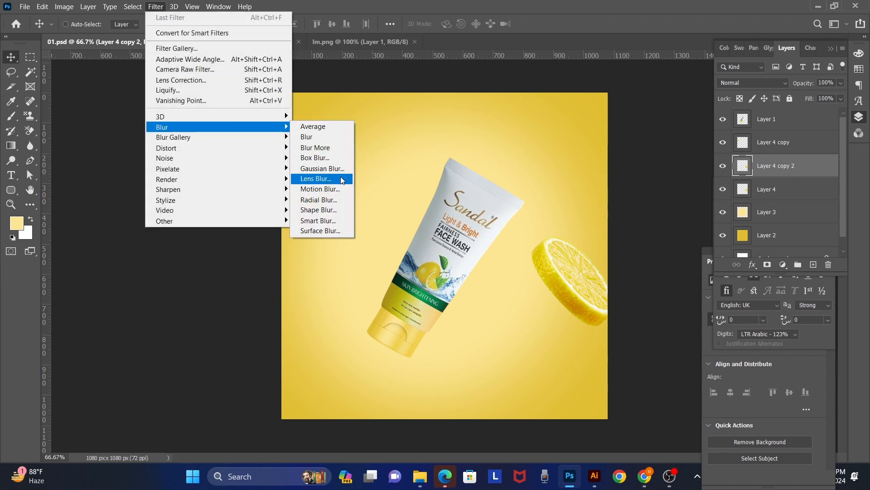
left_click(333, 188)
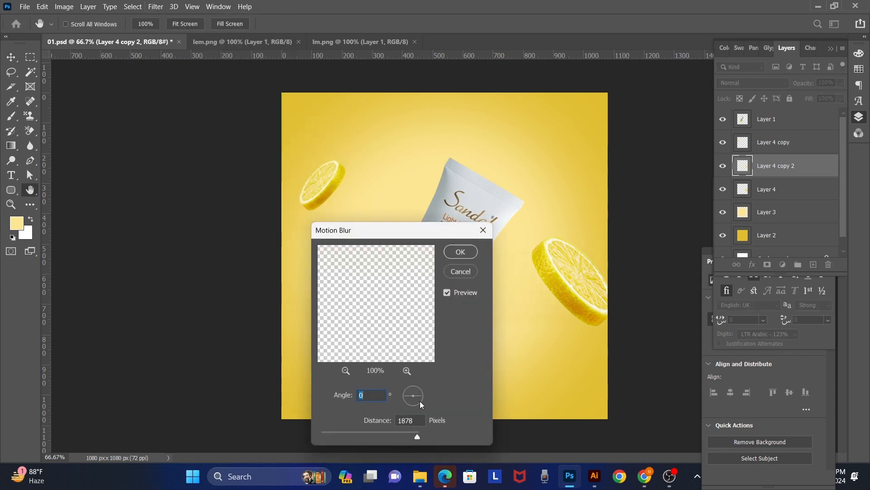
left_click(362, 432)
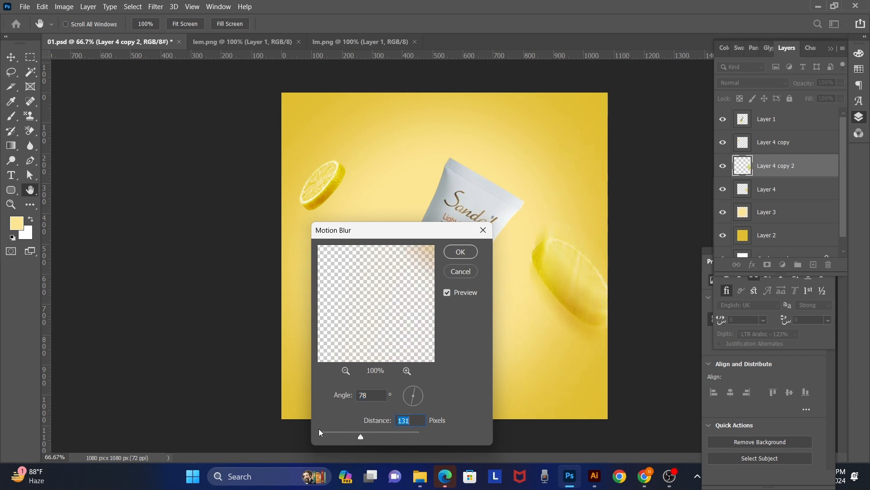
left_click(335, 432)
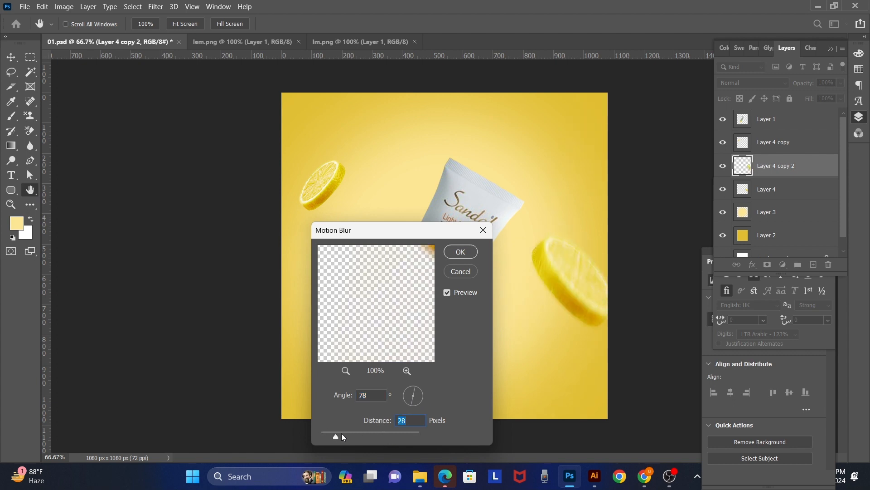
key("Return")
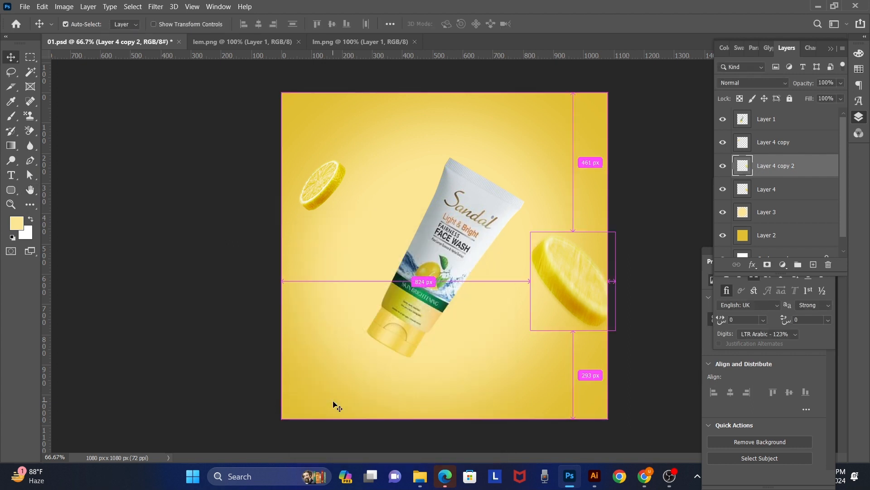
Step: Place the blurred copy behind the sharp slice, offset slightly up-left, and reapply Motion Blur at 78° with a 48-pixel distance
key("ctrl+bracketleft")
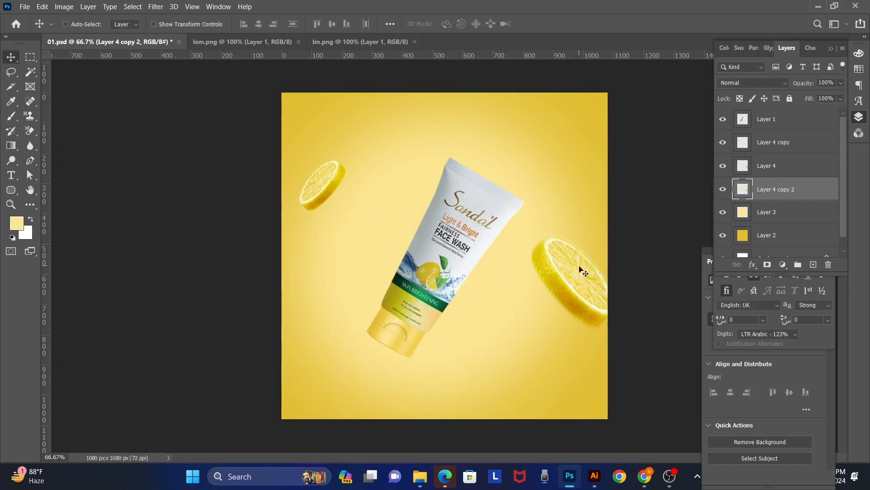
mouse_move(579, 266)
left_mouse_down()
mouse_move(578, 252)
mouse_move(577, 261)
left_mouse_up()
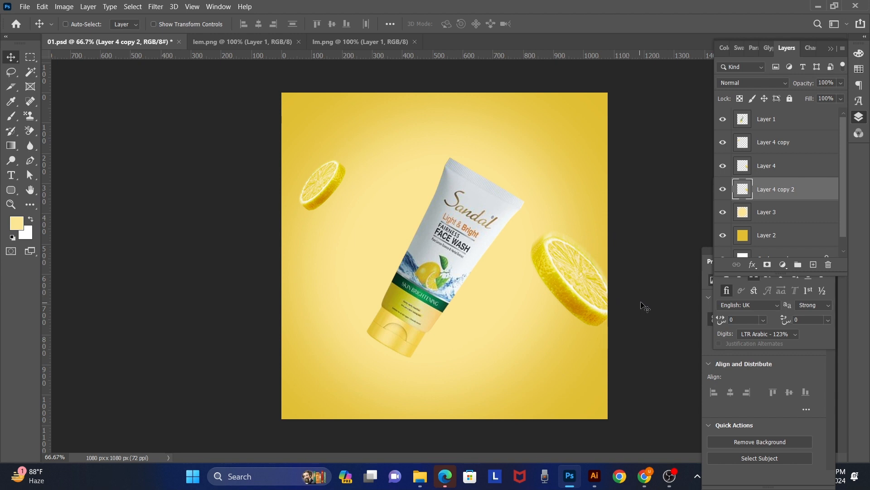
left_click(154, 7)
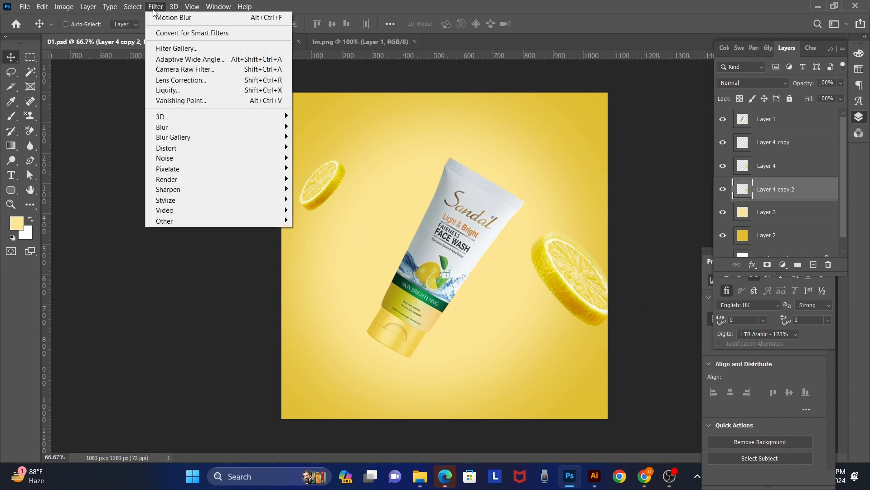
mouse_move(183, 129)
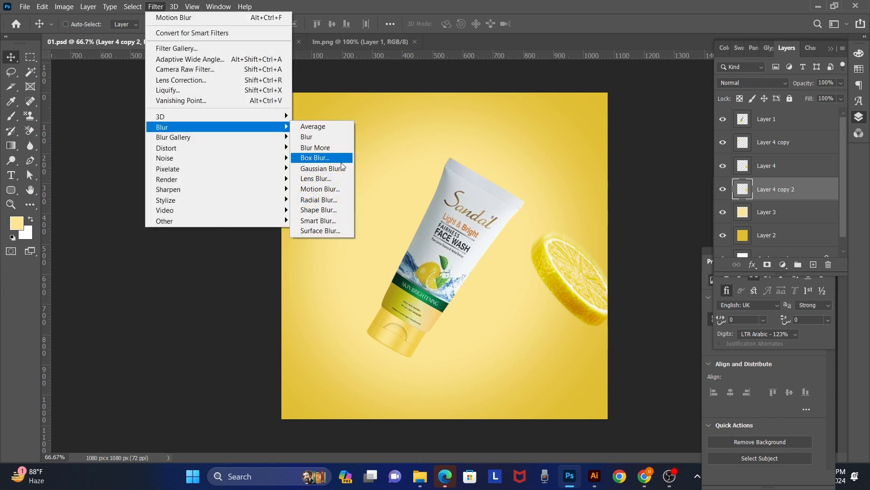
left_click(337, 188)
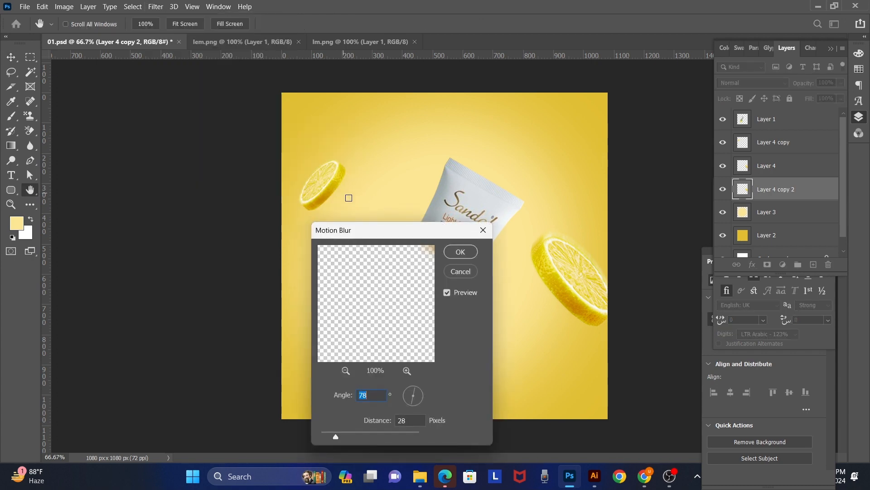
left_click(346, 431)
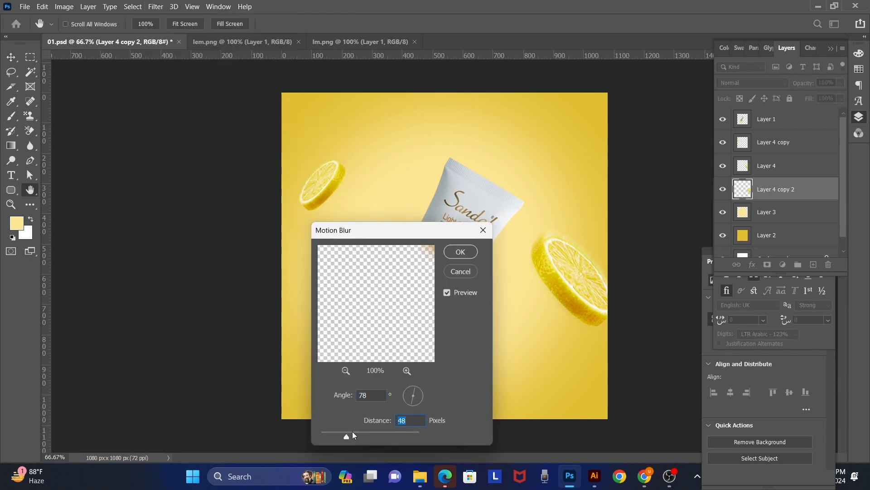
key("Return")
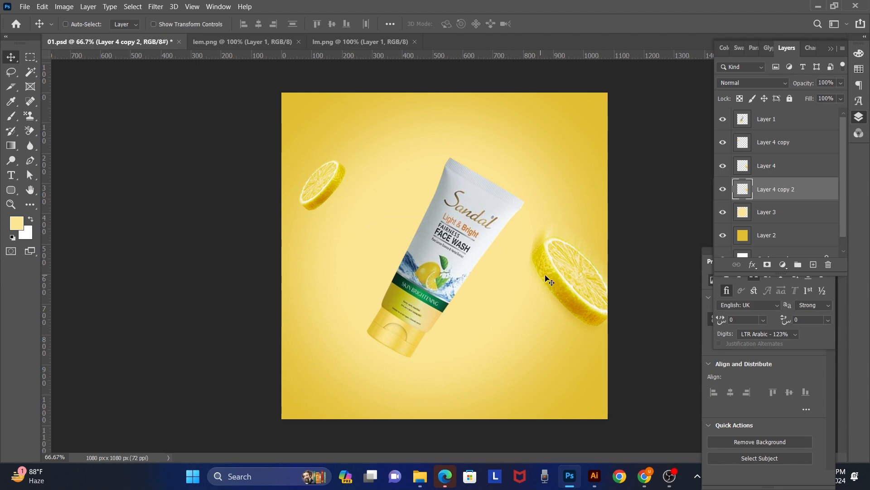
Step: Open the leaf image lf.png from Downloads, bring it into 01.psd, and scale it to 22.42% for the canvas's lower-left corner
key("ctrl+o")
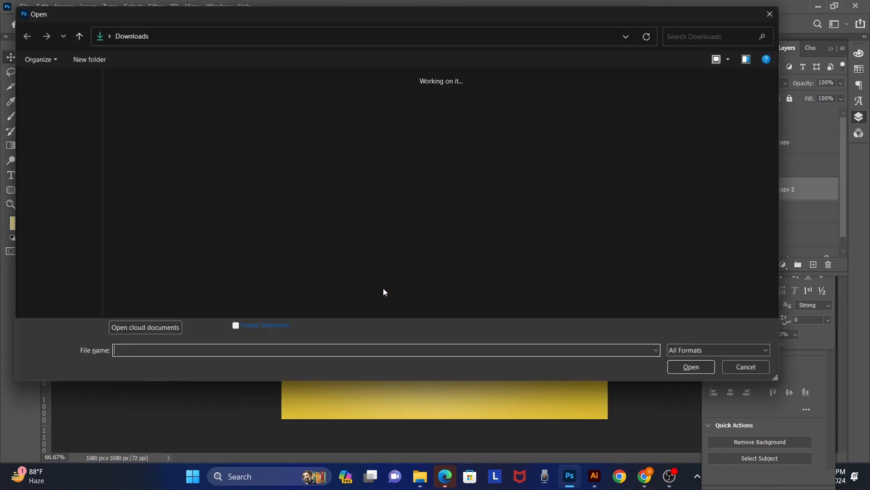
double_click(135, 104)
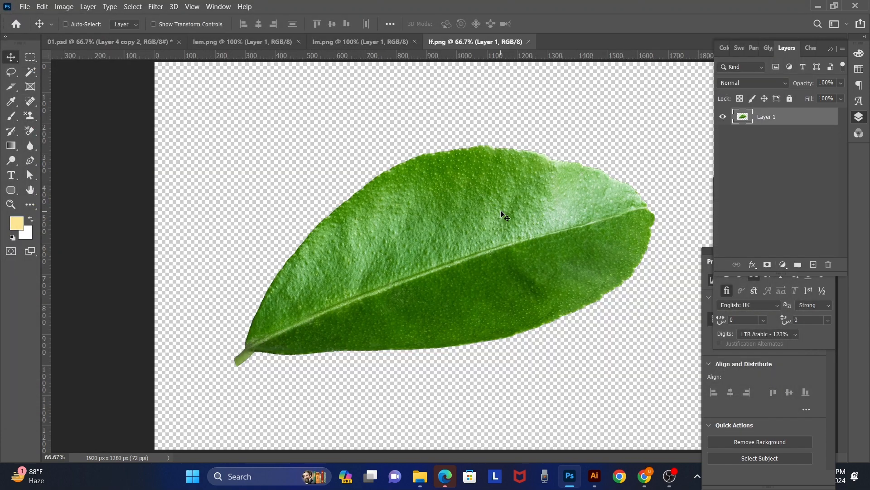
left_click_drag(504, 214, 436, 220)
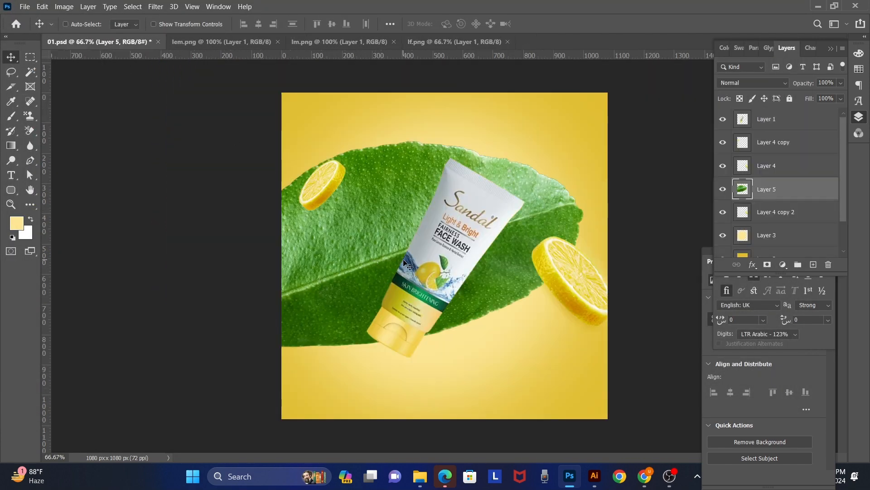
key("ctrl+t")
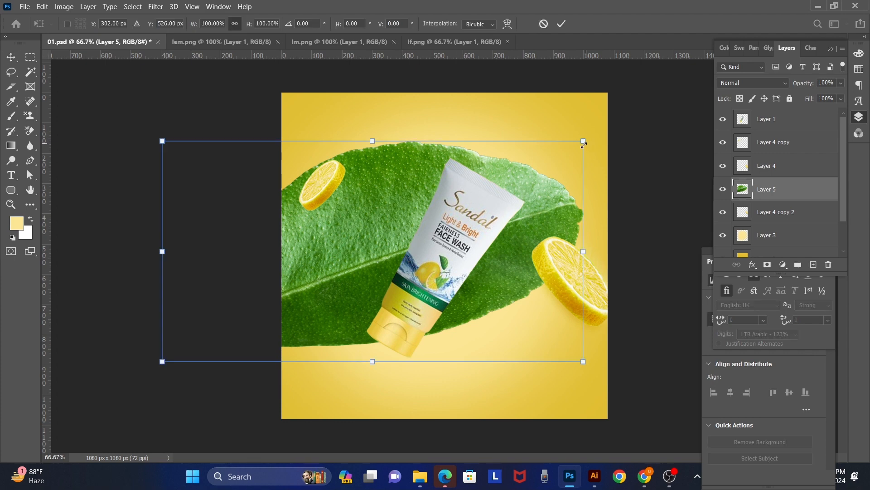
left_click_drag(584, 144, 257, 313)
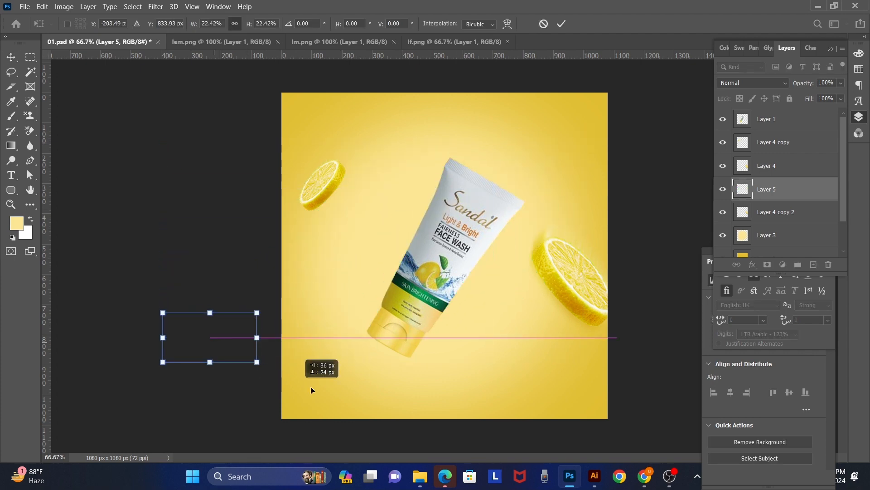
Step: Duplicate the leaf above the tube near the canvas's top edge, flip it horizontally, tilt it slightly and scale it to 91.71%
left_click_drag(311, 390, 528, 144)
key("Return")
key("ctrl+t")
right_click(525, 151)
left_click(557, 340)
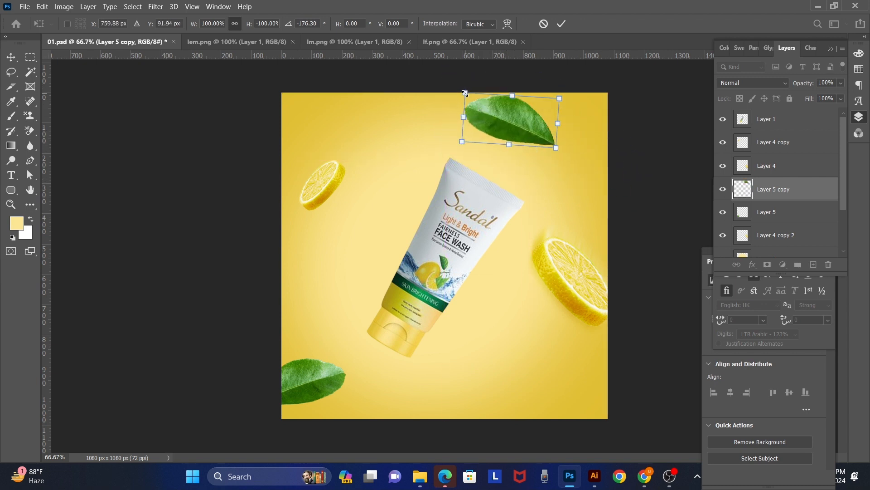
left_click_drag(464, 94, 473, 98)
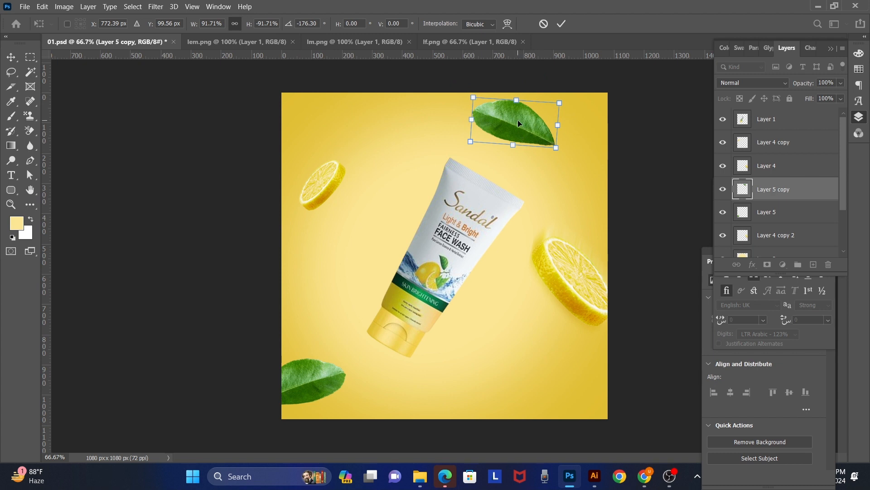
key("Return")
Step: Duplicate the upper leaf slightly sideways, apply a 16.6-pixel Gaussian Blur to the copy and place it behind the sharp leaf
left_click_drag(520, 124, 530, 124)
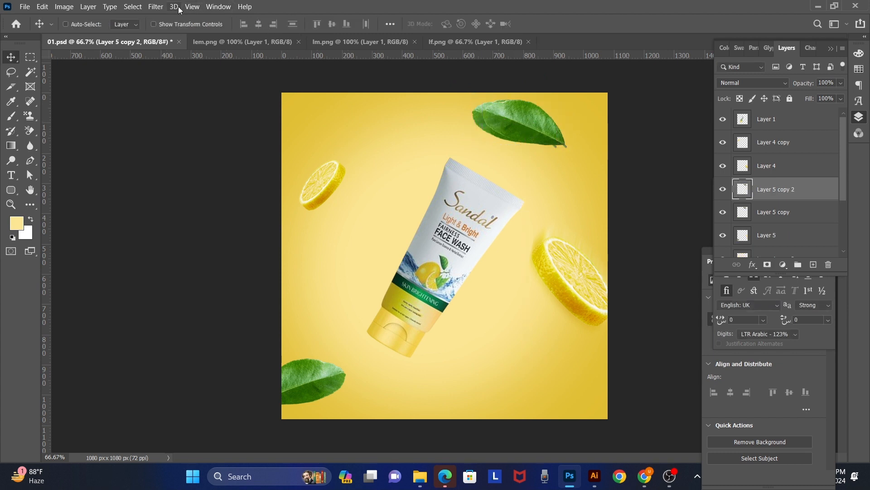
left_click(155, 6)
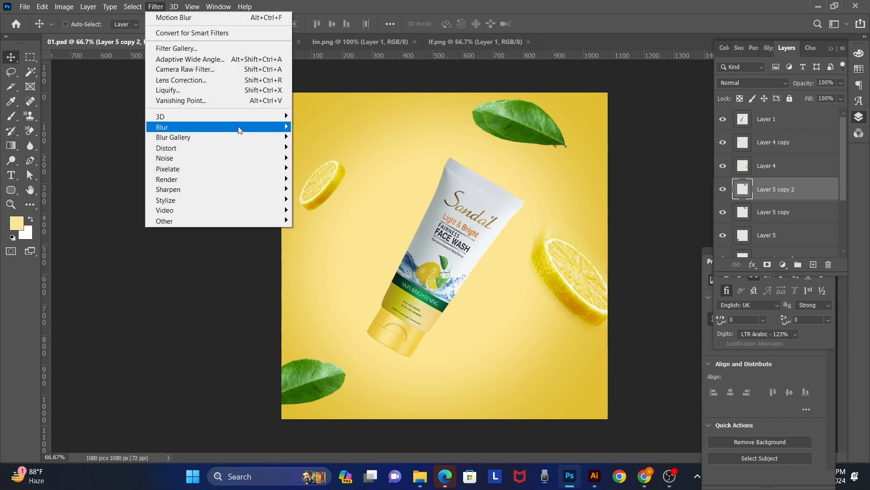
mouse_move(239, 130)
left_click(345, 169)
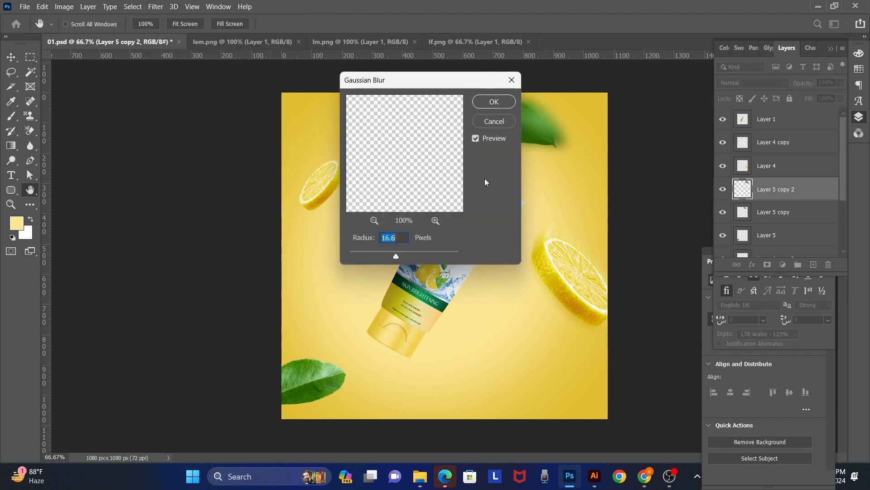
left_click(494, 103)
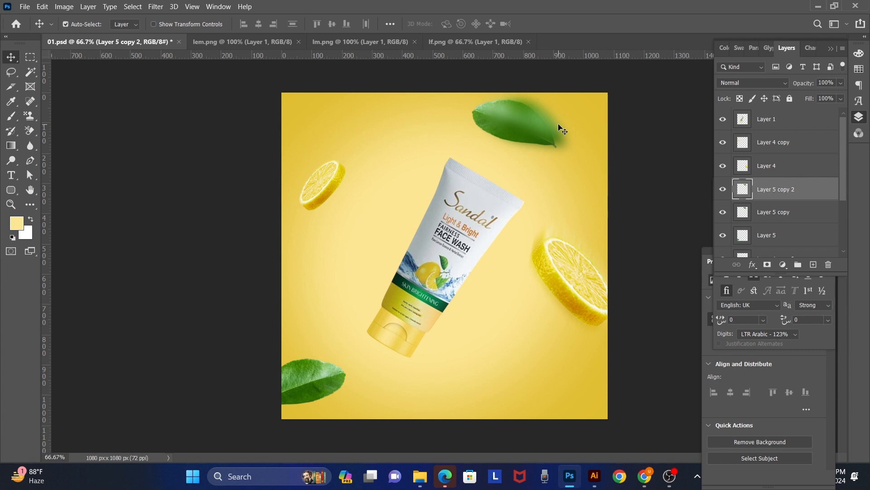
key("ctrl+bracketleft")
Step: Duplicate the sharp upper leaf to the canvas's bottom edge below the tube and rotate the copy by 41.07°
right_click(534, 133)
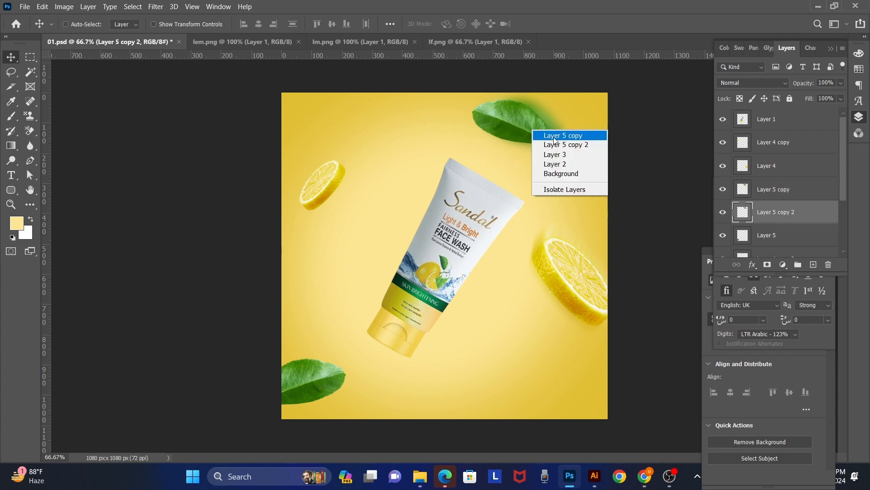
left_click(542, 135)
left_click_drag(542, 135, 511, 428)
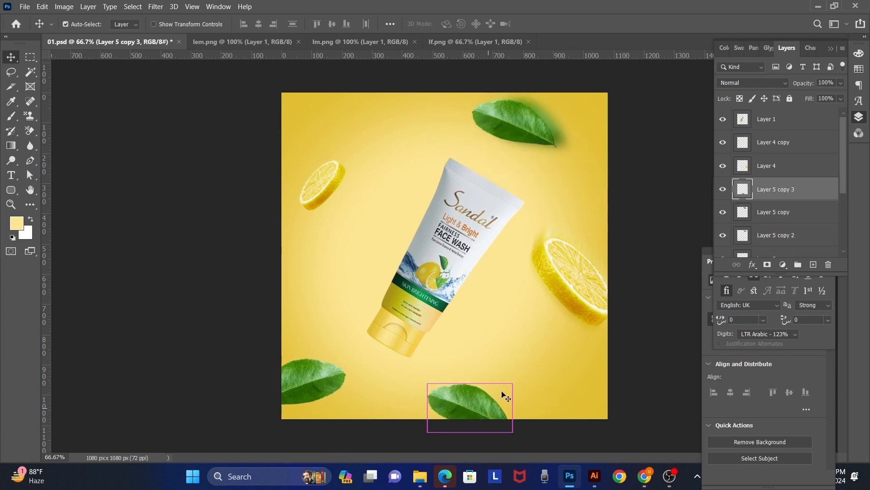
key("ctrl+t")
left_click_drag(524, 305, 542, 376)
key("Return")
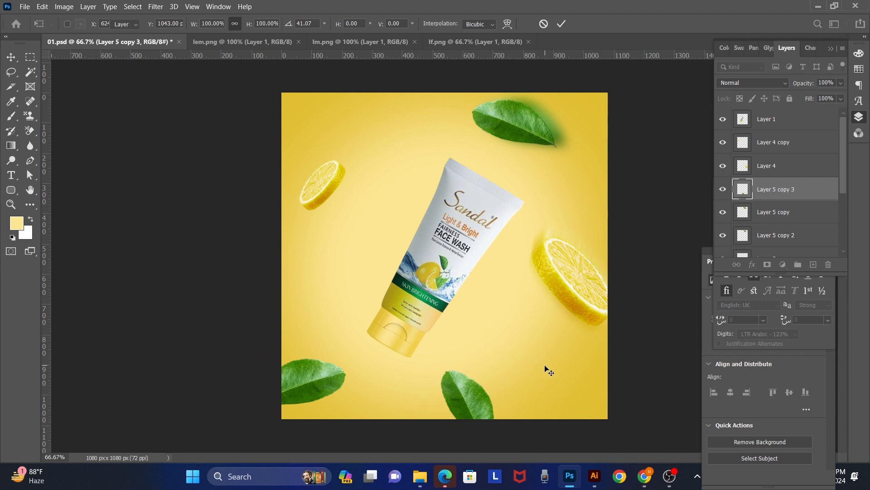
Step: Replace the leaf copy at the canvas's bottom edge with a duplicate of the small lemon slice scaled to 150.63%
key("Delete")
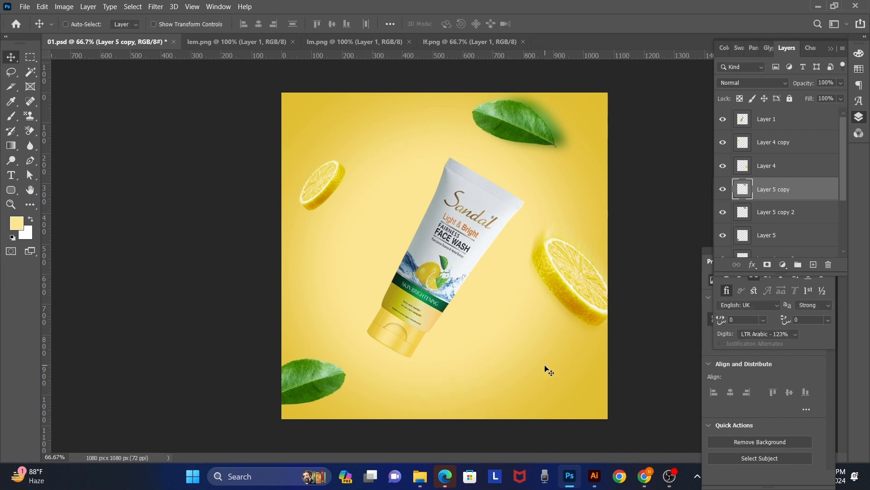
right_click(323, 190)
left_click(344, 200)
left_click_drag(344, 200, 487, 433)
key("ctrl+t")
left_click_drag(492, 389, 509, 357)
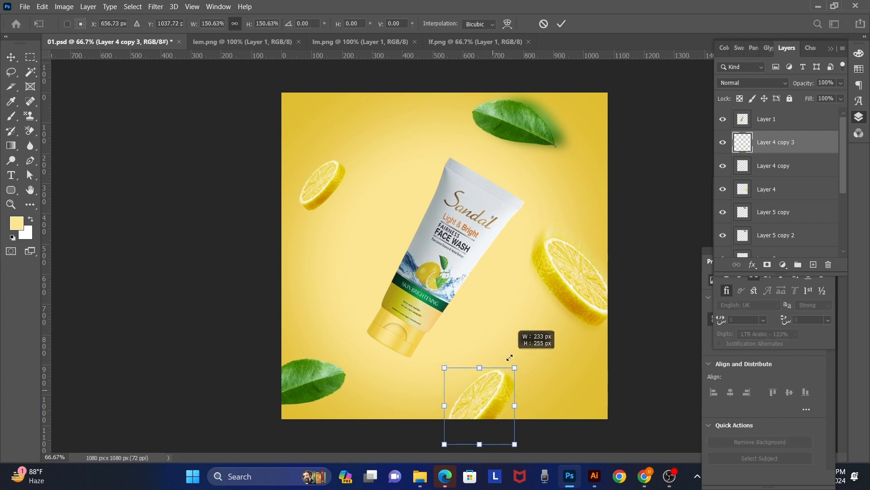
left_click_drag(493, 393, 484, 385)
key("Return")
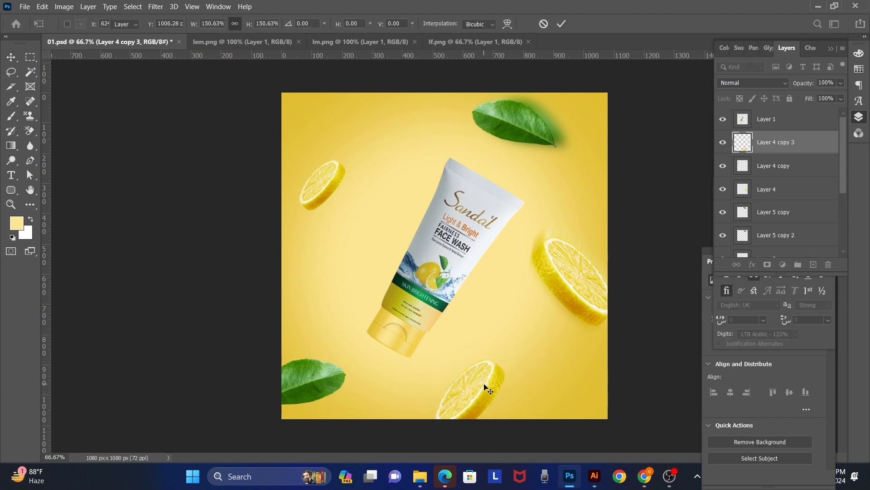
Step: Apply a Motion Blur with a 78° angle and a 32-pixel distance to the lemon slice below the tube
left_click(156, 6)
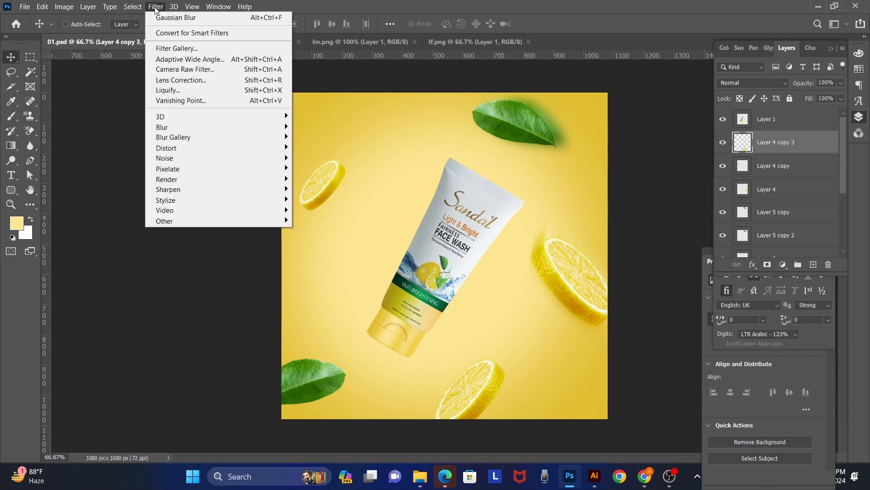
mouse_move(224, 126)
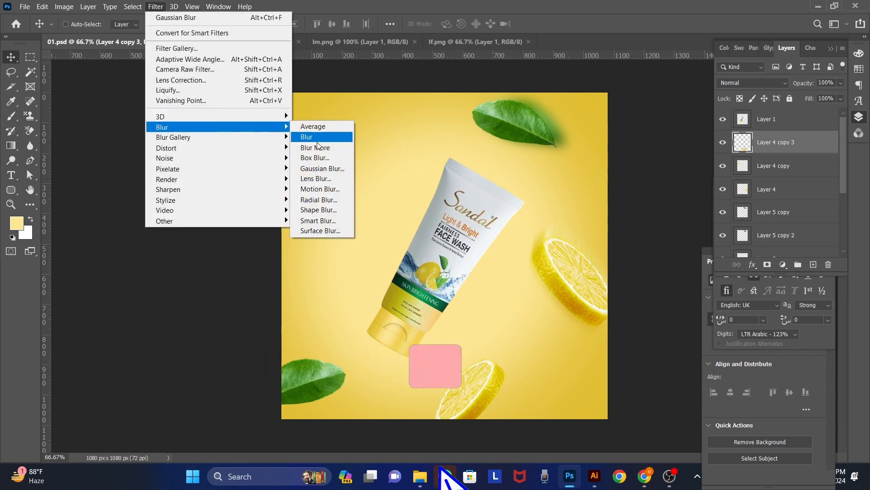
left_click(335, 193)
left_click_drag(423, 231, 249, 225)
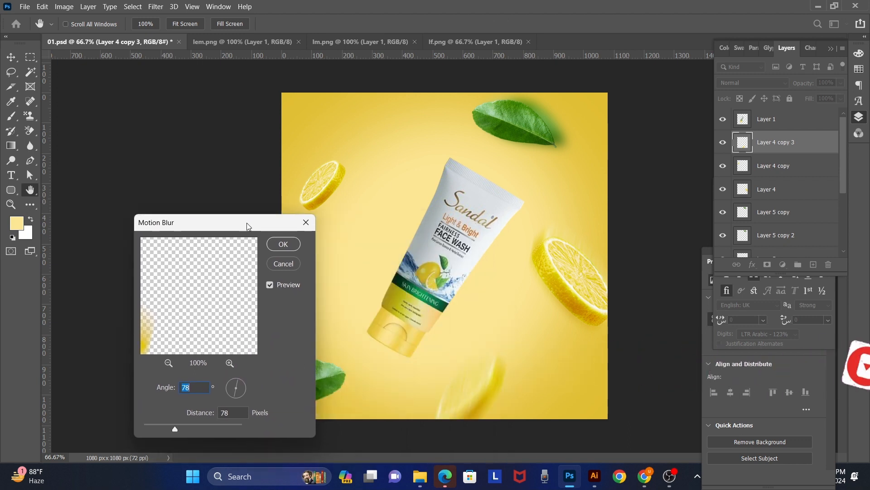
left_click(161, 423)
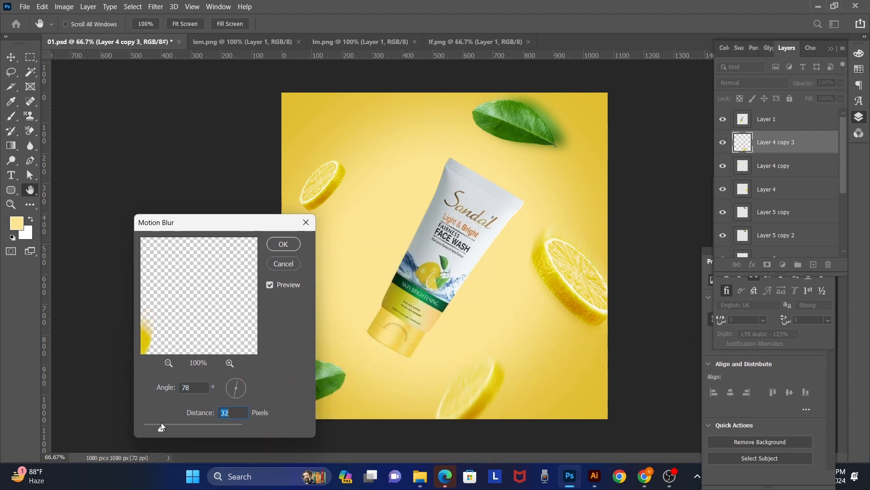
key("Return")
key("v")
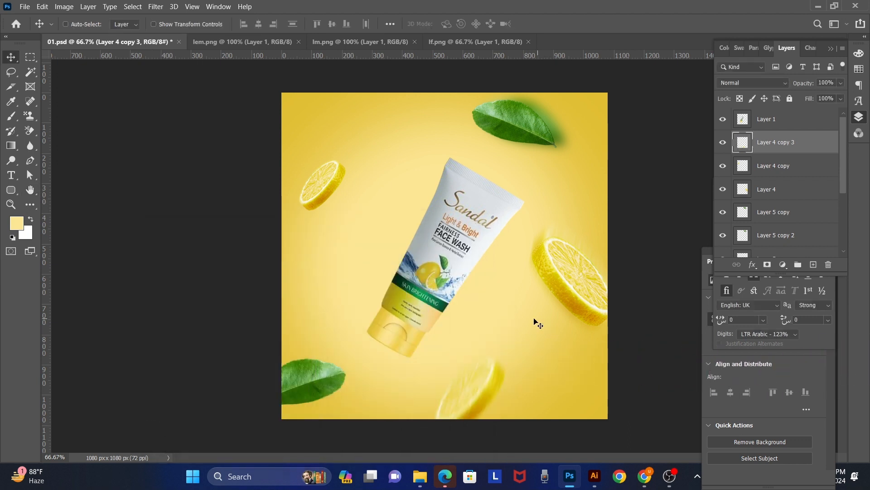
Step: Duplicate the face wash tube, apply a Motion Blur of -38° and 68 pixels to the copy, and place it behind the original
right_click(445, 241)
left_click(466, 245)
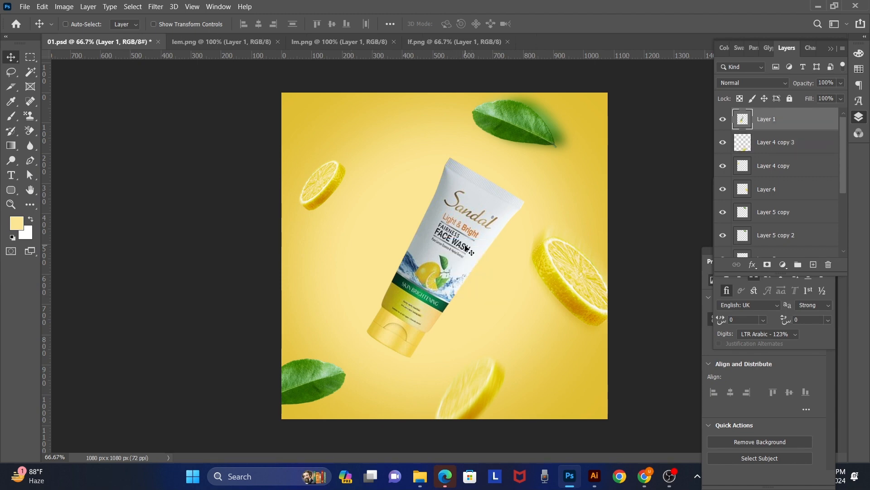
key("ctrl+j")
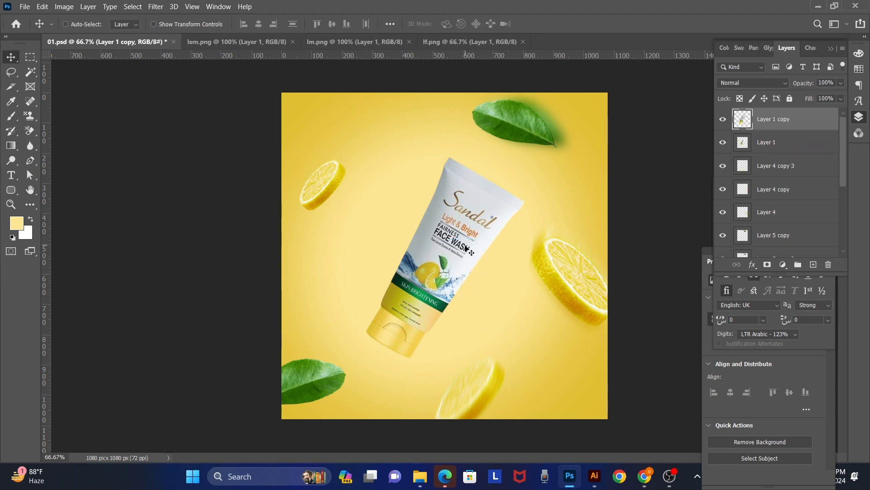
left_click(159, 7)
mouse_move(221, 128)
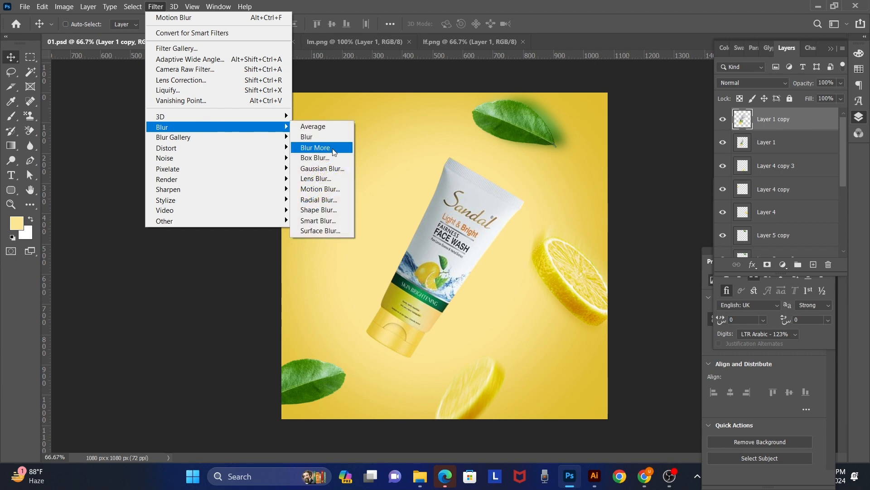
left_click(323, 189)
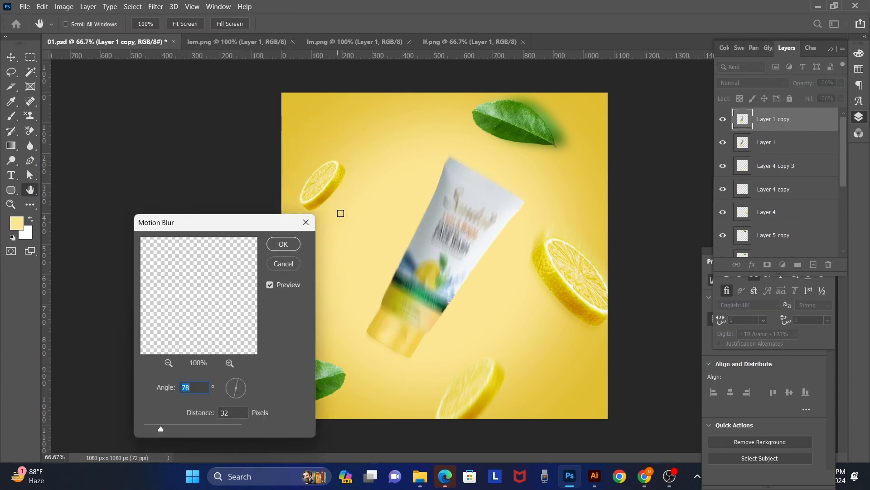
left_click_drag(173, 428, 187, 426)
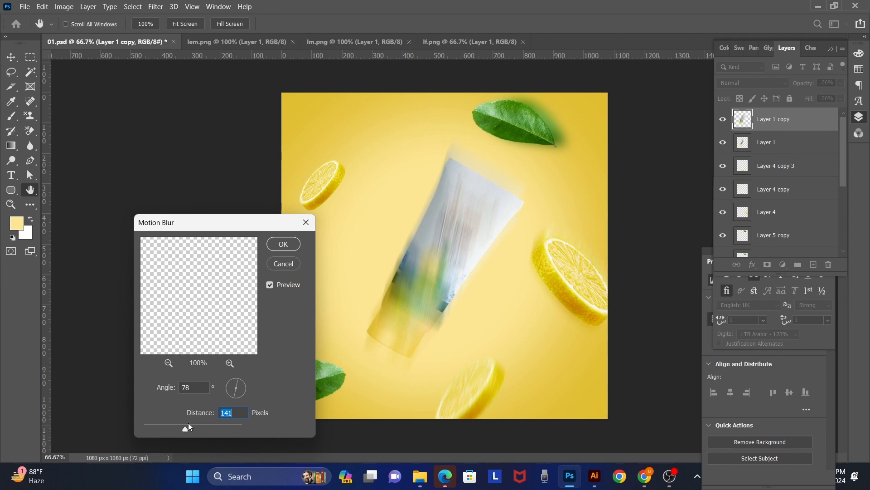
left_click(243, 388)
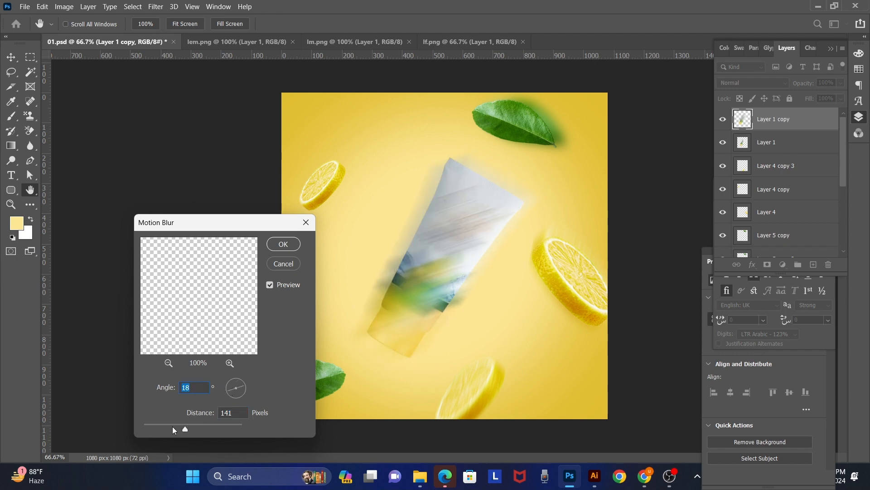
mouse_move(172, 426)
left_mouse_down()
mouse_move(163, 426)
mouse_move(173, 424)
left_mouse_up()
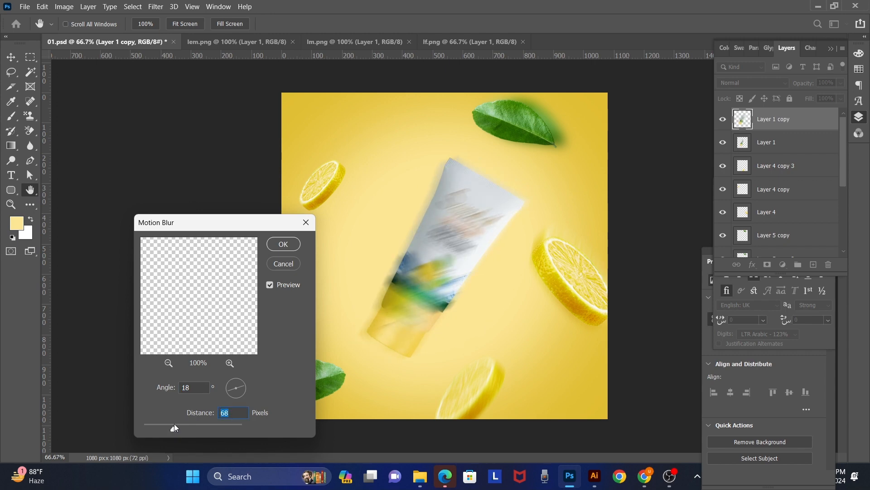
left_click(243, 393)
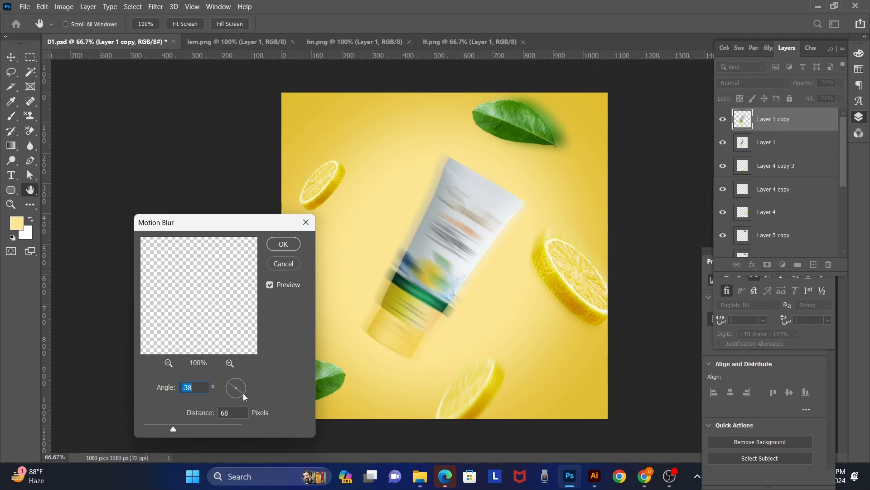
key("Return")
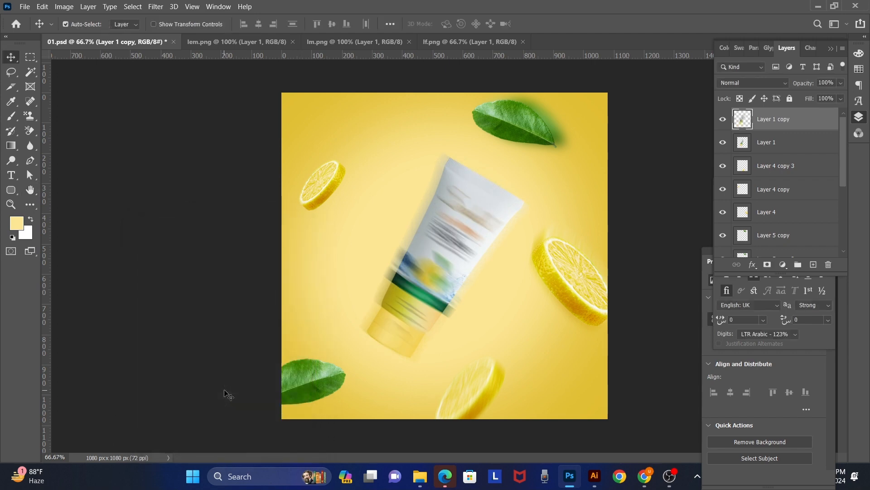
key("ctrl+bracketleft")
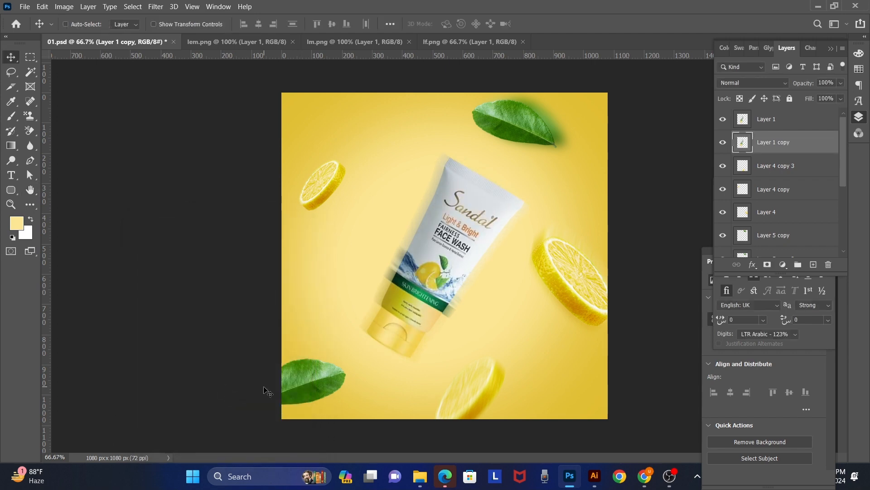
Step: Rotate the blurred tube copy slightly counterclockwise behind the sharp tube
key("ctrl+t")
left_click_drag(554, 250, 549, 236)
key("Return")
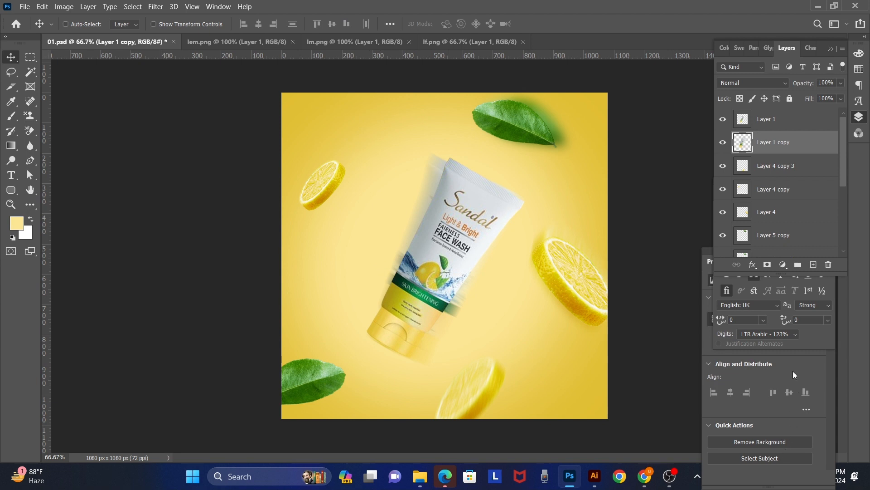
Step: Add a Curves adjustment layer above the blurred tube copy and darken the image with a point at input 179, output 130
key("F7")
key("F7")
left_click(784, 267)
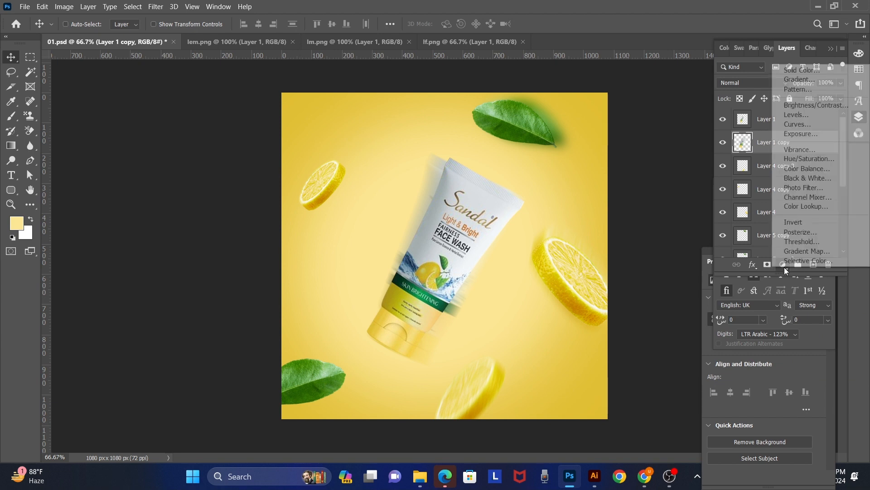
left_click(814, 125)
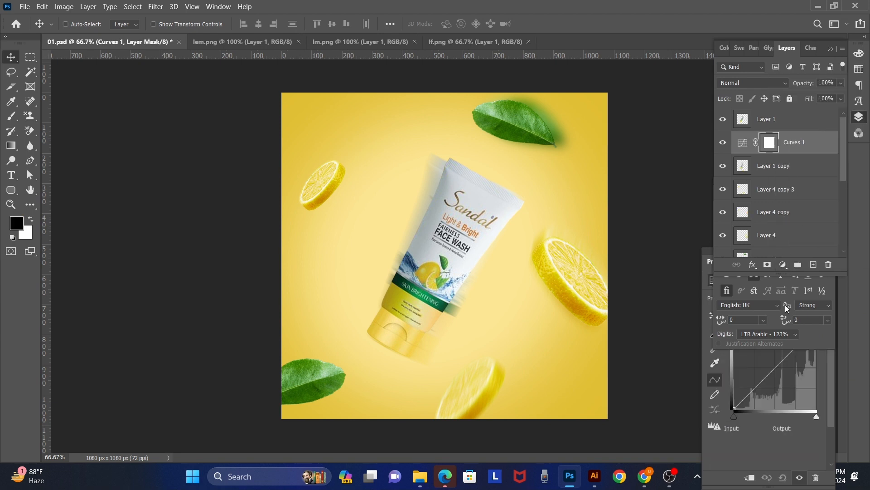
left_click_drag(783, 361, 791, 367)
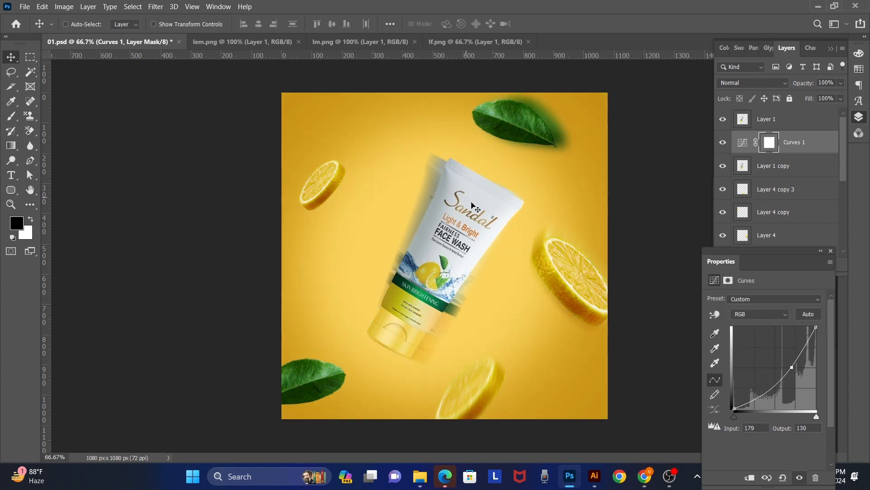
Step: Select the blurred tube copy, Layer 1 copy, and set its opacity to 80%
right_click(482, 226)
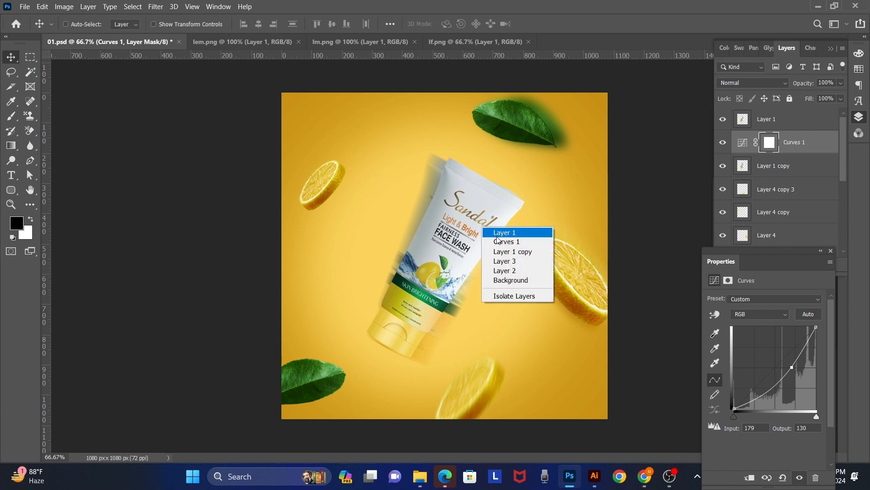
left_click(493, 233)
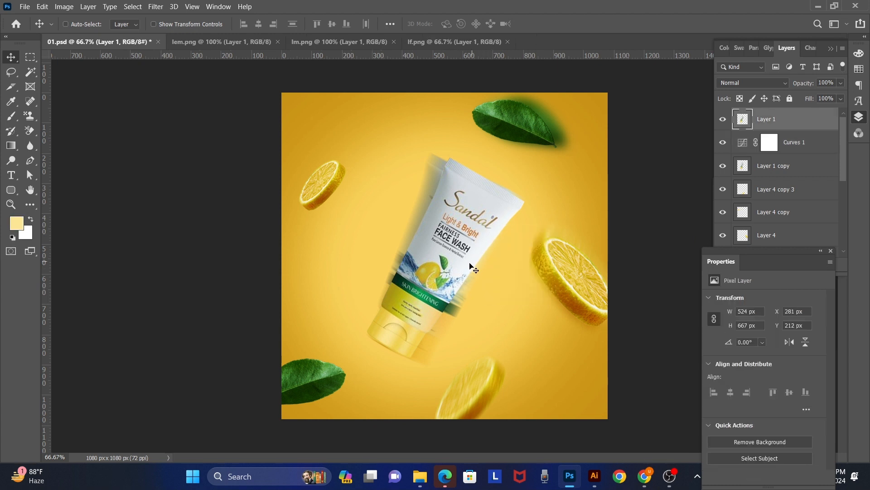
right_click(460, 297)
left_click(476, 301)
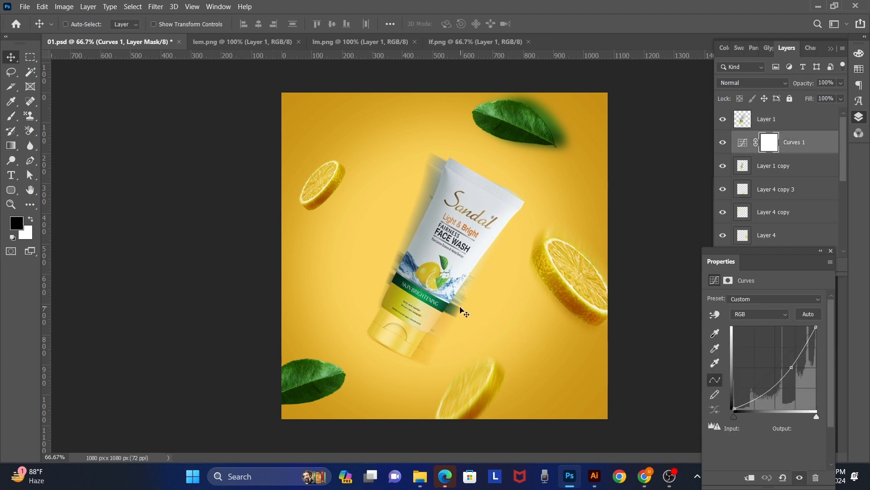
right_click(460, 308)
left_click(483, 325)
mouse_move(475, 323)
left_mouse_down()
mouse_move(467, 317)
mouse_move(472, 322)
left_mouse_up()
key("5")
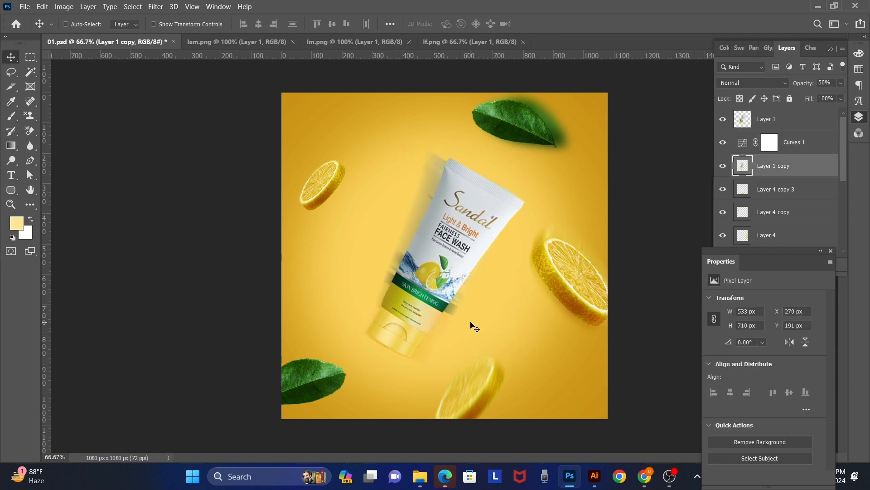
key("8")
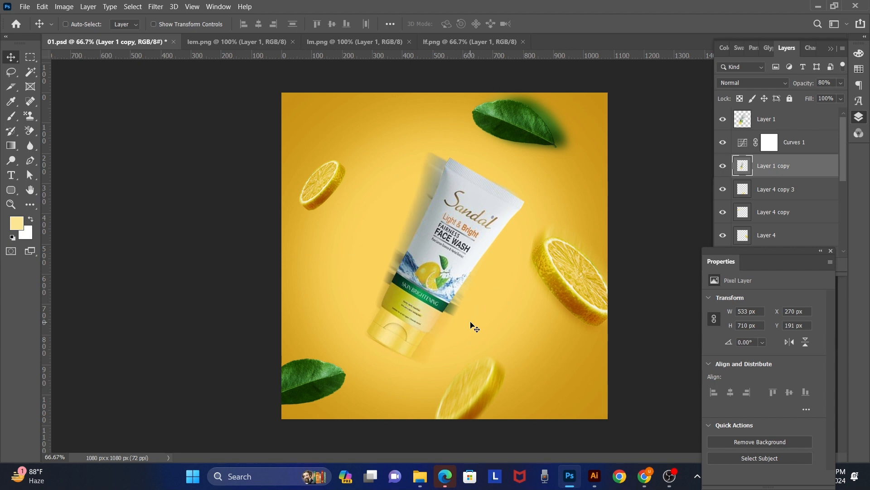
Step: Erase the blurred tube copy's trail along the tube's lower-right side with a 300-pixel Eraser at 85% opacity
key("e")
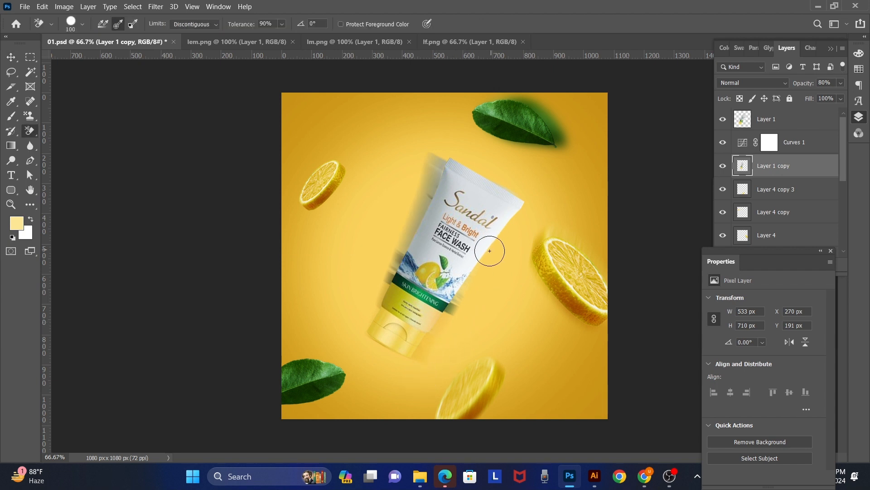
right_click(27, 134)
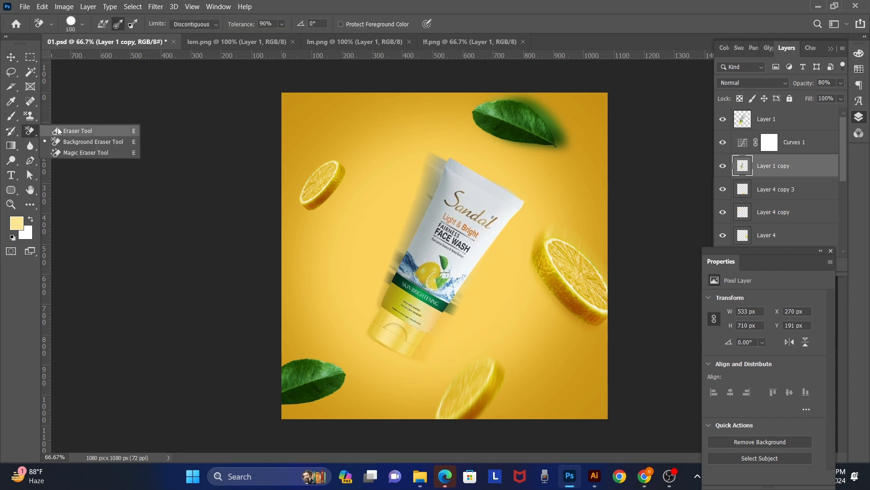
left_click(58, 128)
key("bracketleft")
key("bracketleft")
key("bracketleft")
key("bracketleft")
key("bracketleft")
key("bracketleft")
key("bracketleft")
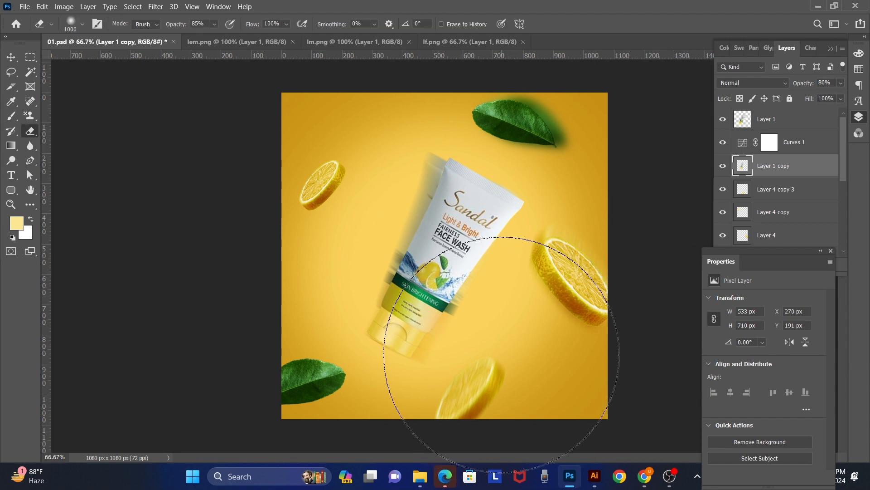
key("bracketleft")
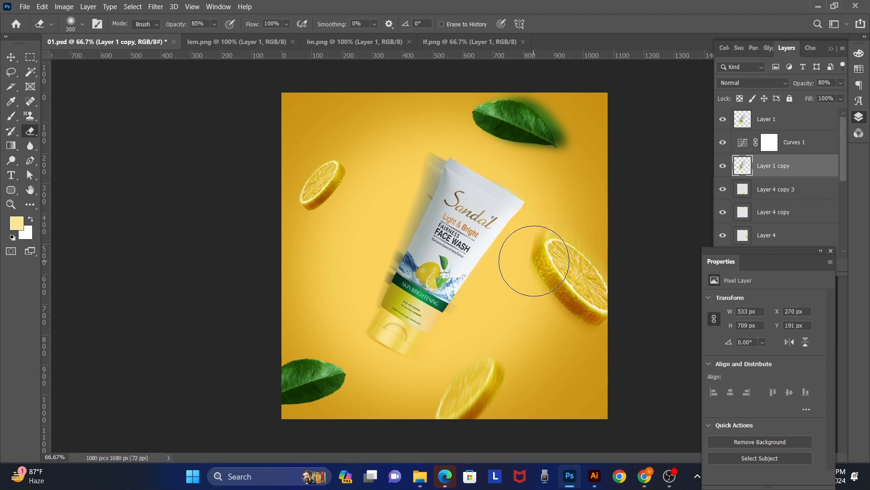
key("v")
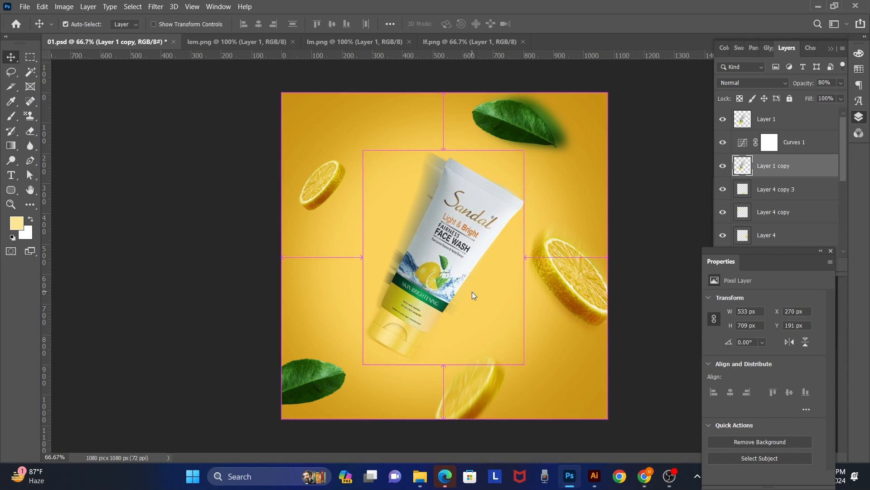
Step: Open the water splash image pngimg.com - water_PNG50220 from the element folder on the Desktop
key("ctrl+o")
left_click(47, 109)
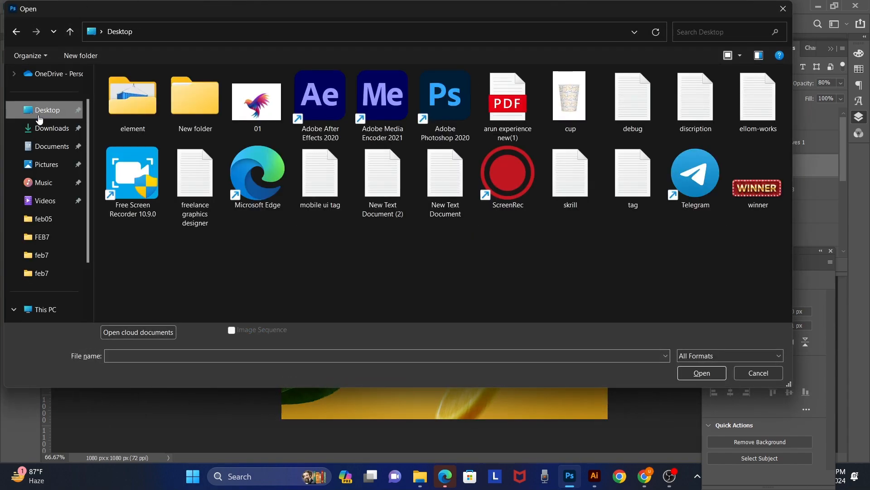
double_click(146, 105)
scroll(468, 295, "down", 10)
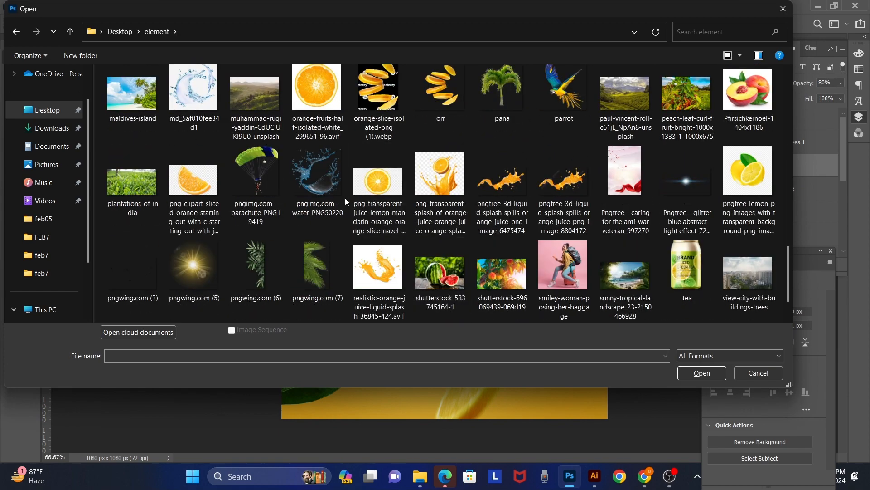
double_click(332, 188)
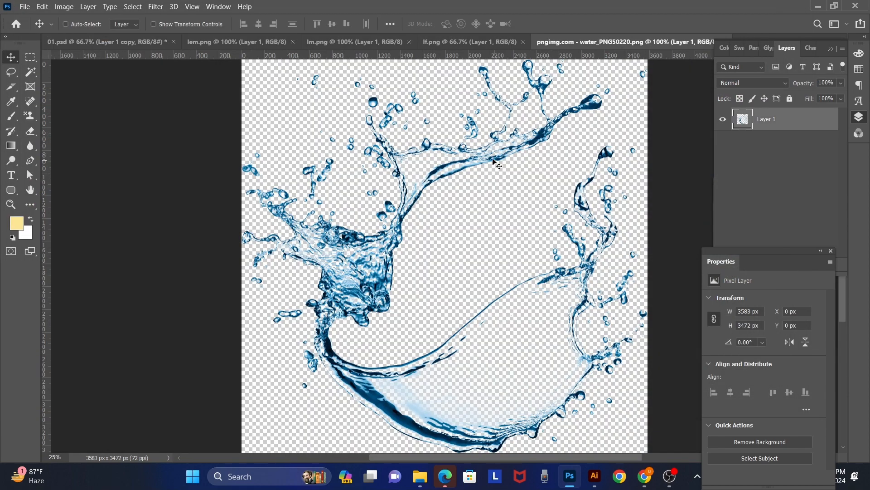
Step: Copy the water splash into 01.psd, scale it to about 687 x 666 px and center it behind the tube
left_click_drag(489, 150, 466, 239)
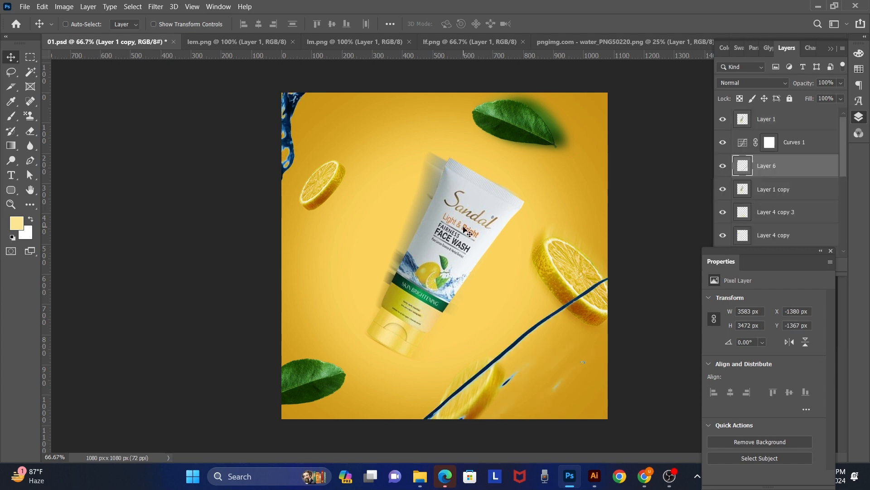
scroll(506, 262, "down", 1)
scroll(506, 262, "down", 2)
key("ctrl+t")
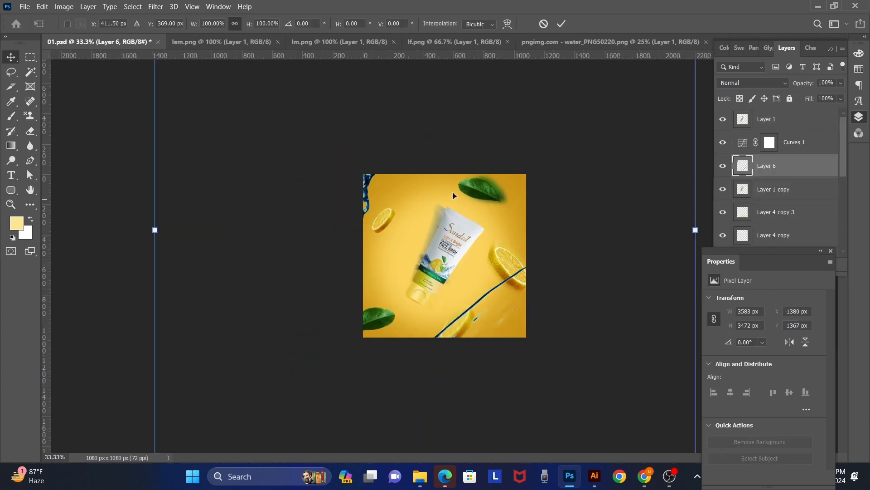
left_click_drag(690, 228, 342, 229)
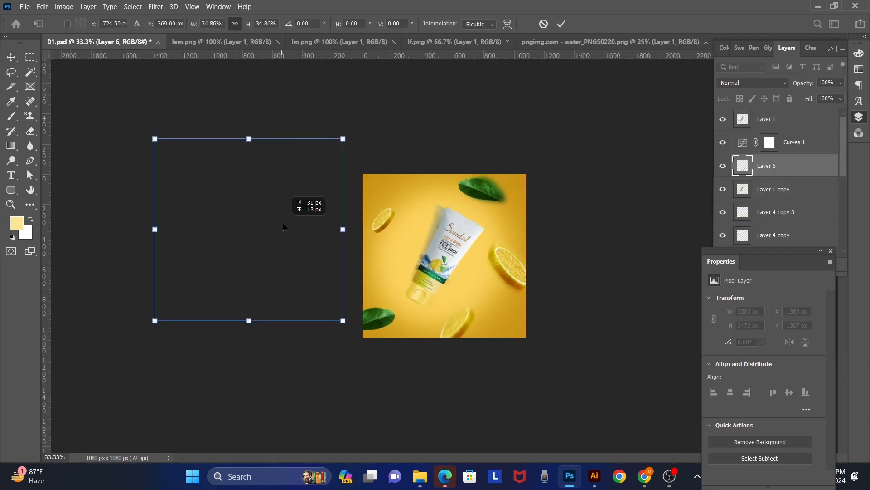
left_click_drag(285, 225, 487, 202)
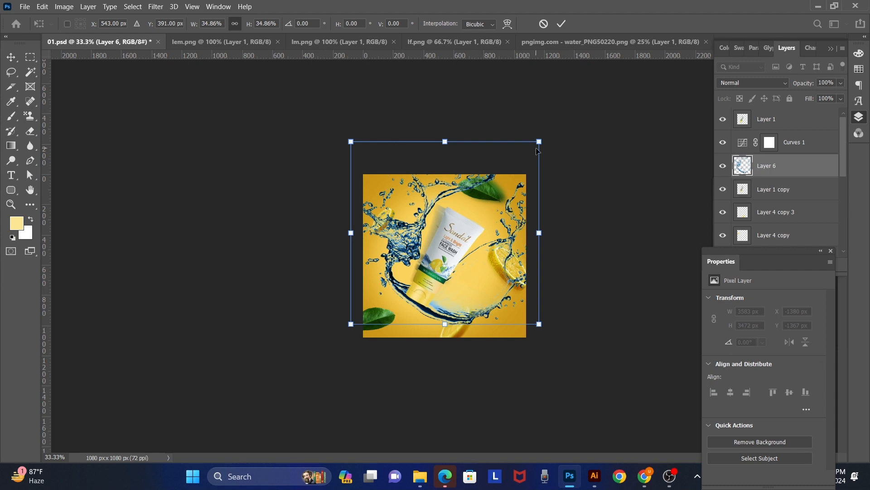
left_click_drag(539, 141, 456, 221)
left_click_drag(417, 299, 479, 268)
key("Return")
key("ctrl+plus")
left_click(461, 271, "ctrl")
left_click(462, 271, "ctrl")
left_click(491, 270, "alt")
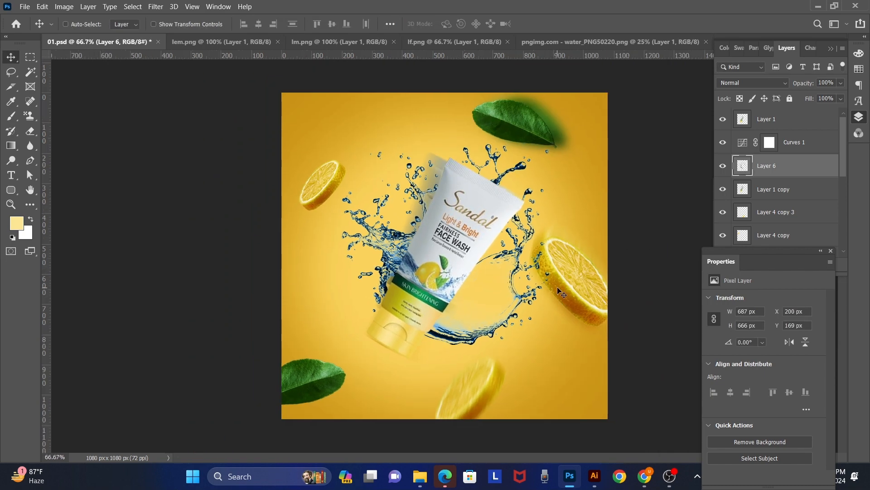
left_click(780, 303)
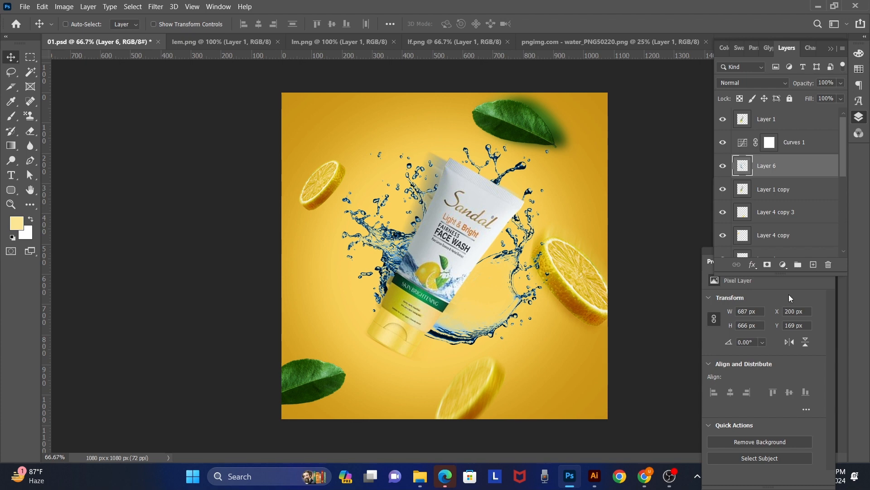
left_click(749, 81)
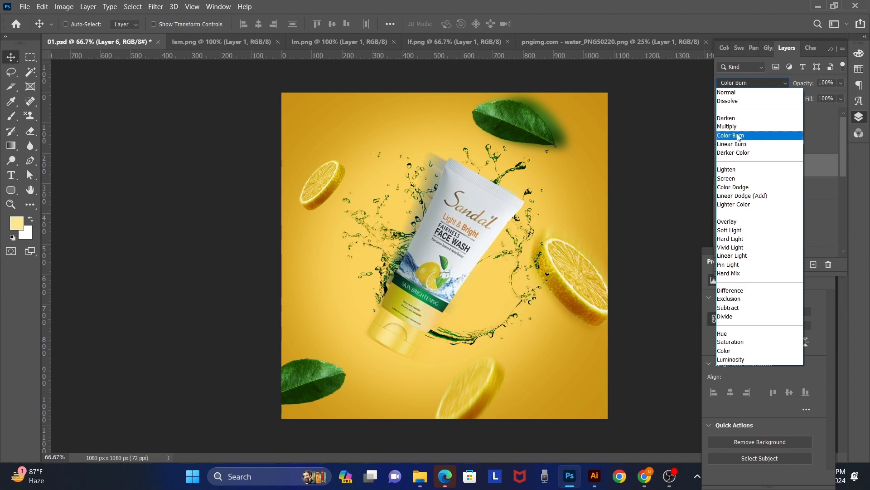
left_click(746, 93)
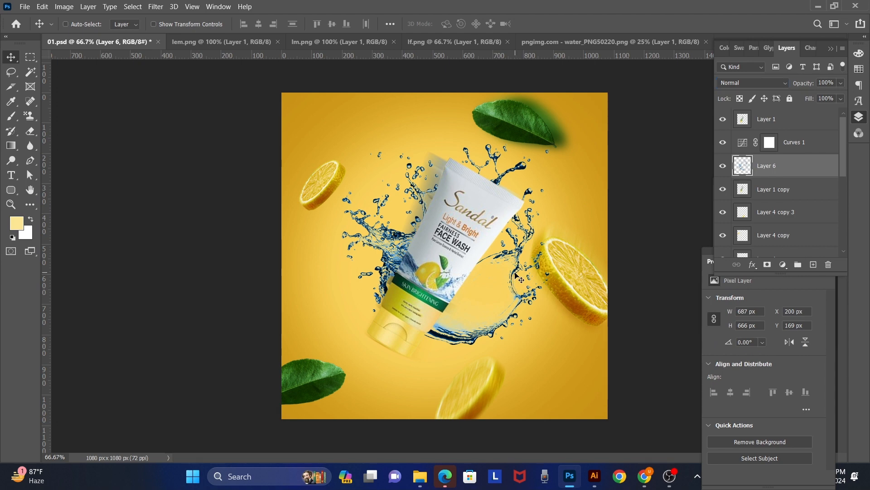
Step: Apply Color Balance to the water splash midtones, with yellow/blue at -100 and cyan/red moved fully toward red
key("ctrl+b")
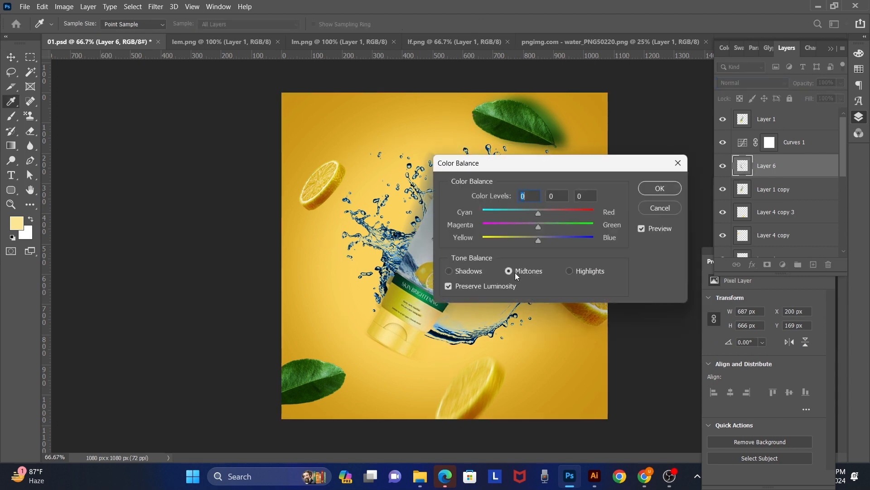
left_click_drag(535, 238, 430, 239)
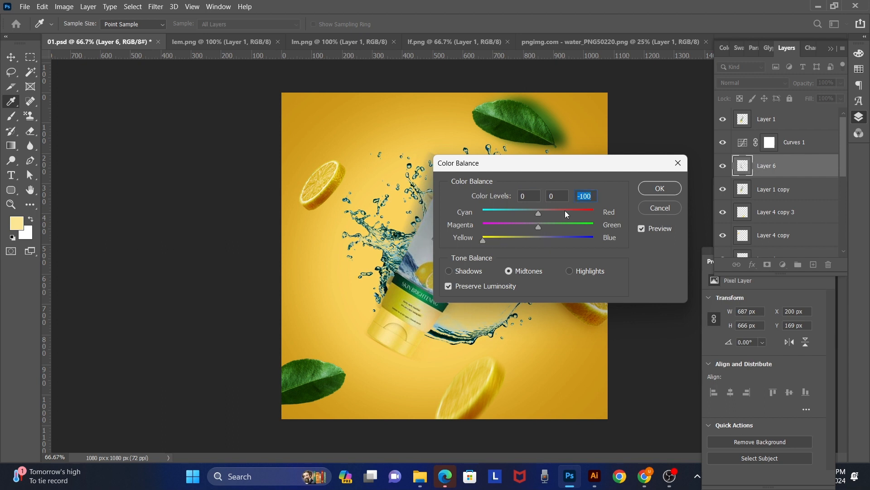
left_click_drag(538, 213, 662, 218)
key("Return")
key("v")
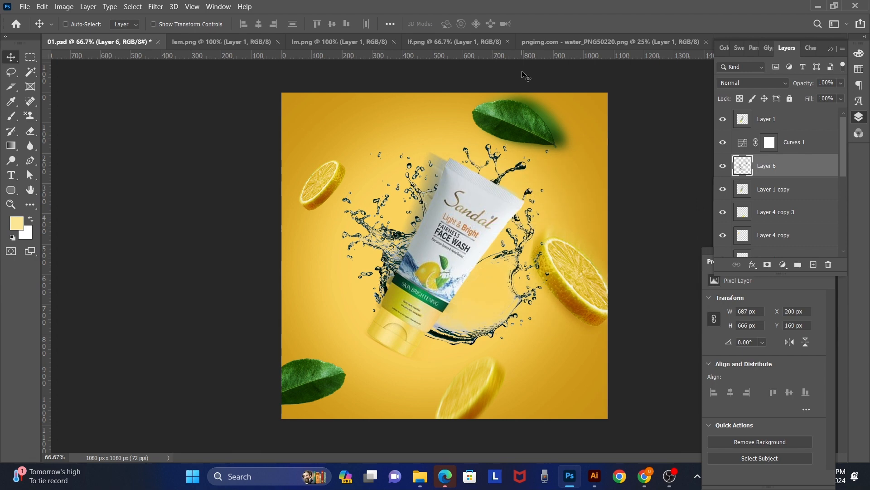
Step: Recolor the water splash dark reddish brown in Hue/Saturation by moving the hue to its negative extreme
key("ctrl+u")
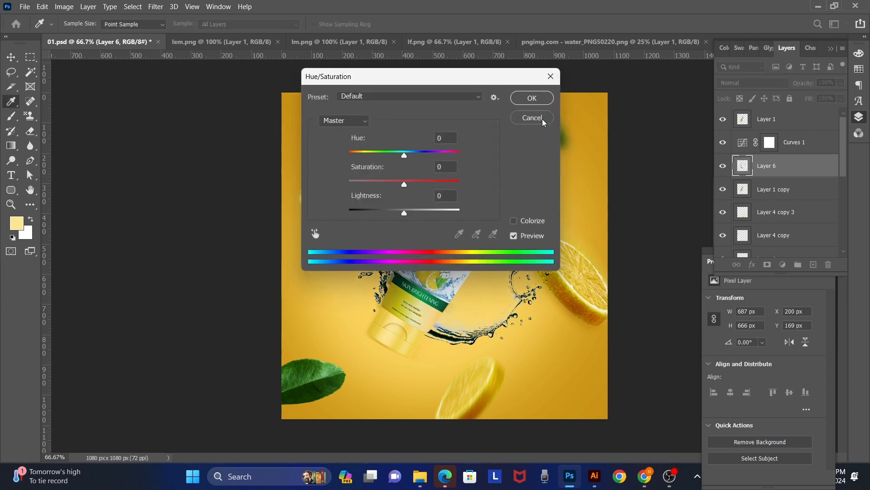
left_click_drag(456, 81, 714, 121)
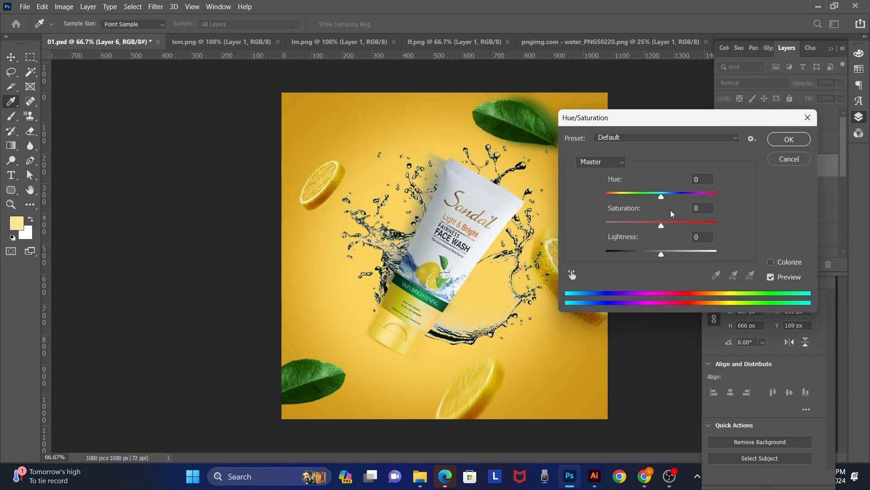
left_click_drag(660, 197, 695, 194)
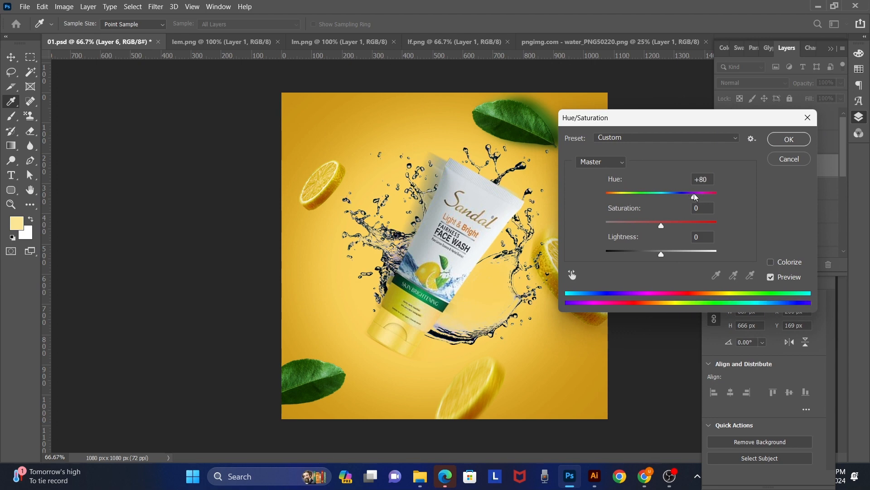
left_click(686, 222)
left_click_drag(690, 197, 584, 210)
key("Return")
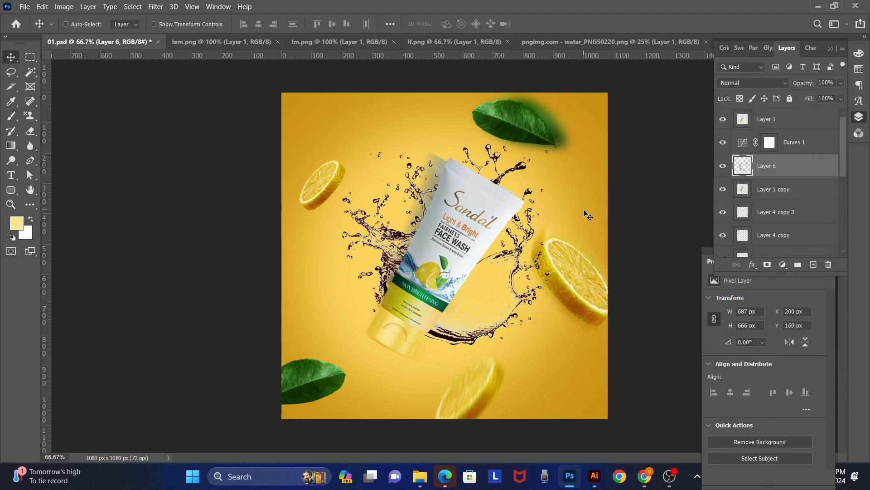
Step: Add a new layer above the splash and paint around the tube with an 800-pixel soft Brush in golden yellow sampled from the background
key("ctrl+shift+n")
key("Return")
key("b")
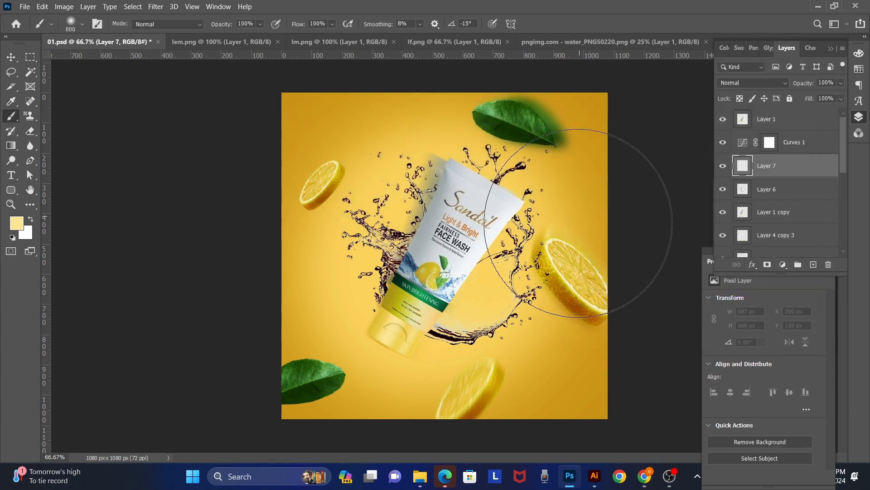
left_click(572, 373, "alt")
left_click(433, 245)
left_click(409, 252)
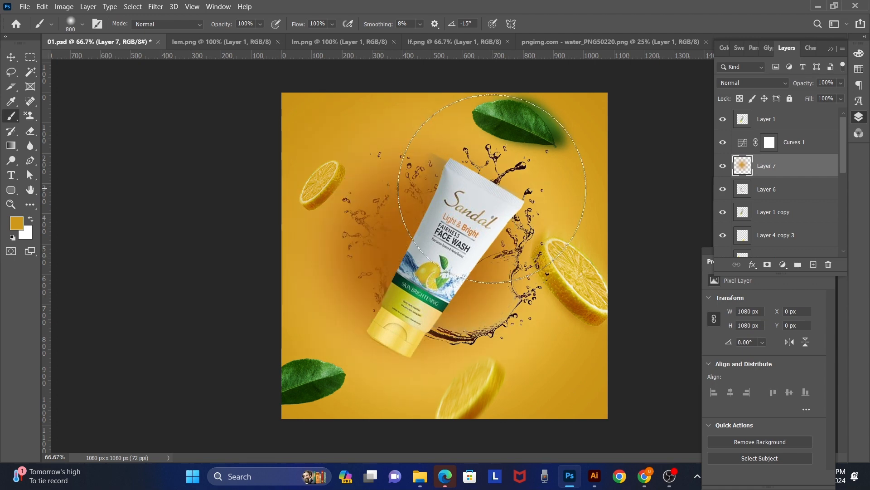
left_click(498, 200)
left_click(468, 306)
key("v")
Step: Set the golden paint layer's blend mode to Color Dodge and its opacity to 55%
left_click(742, 84)
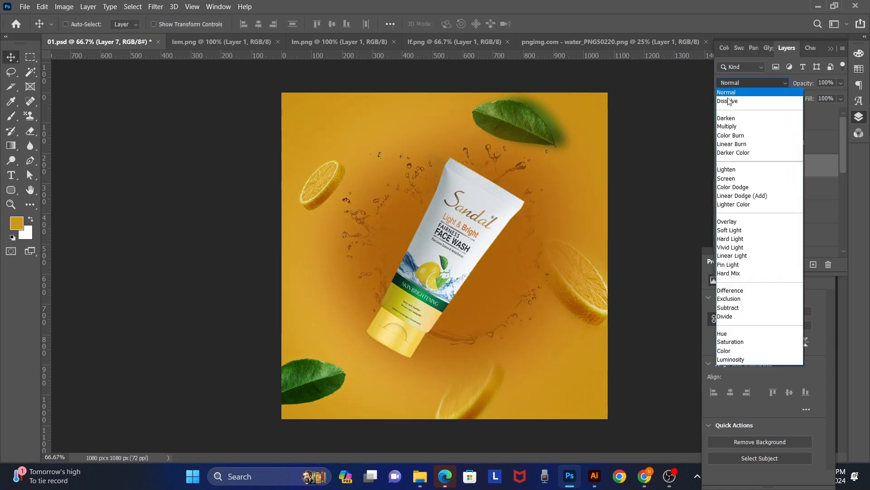
left_click(732, 187)
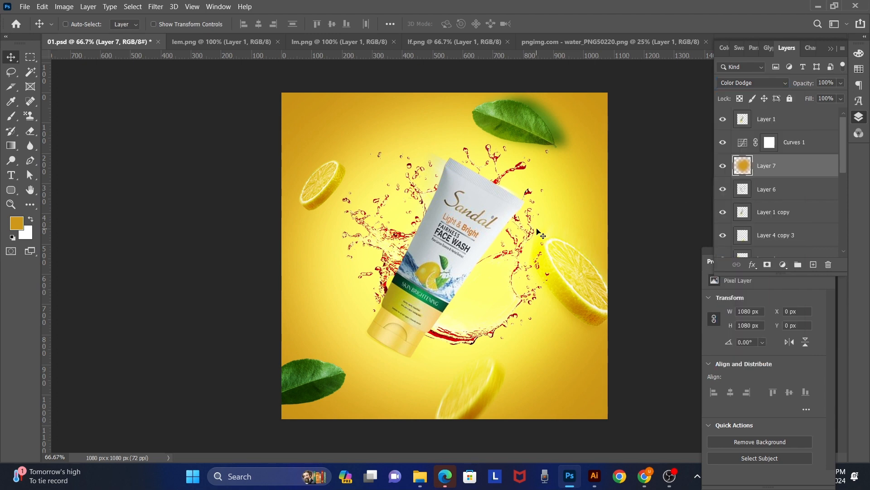
key("5")
key("5")
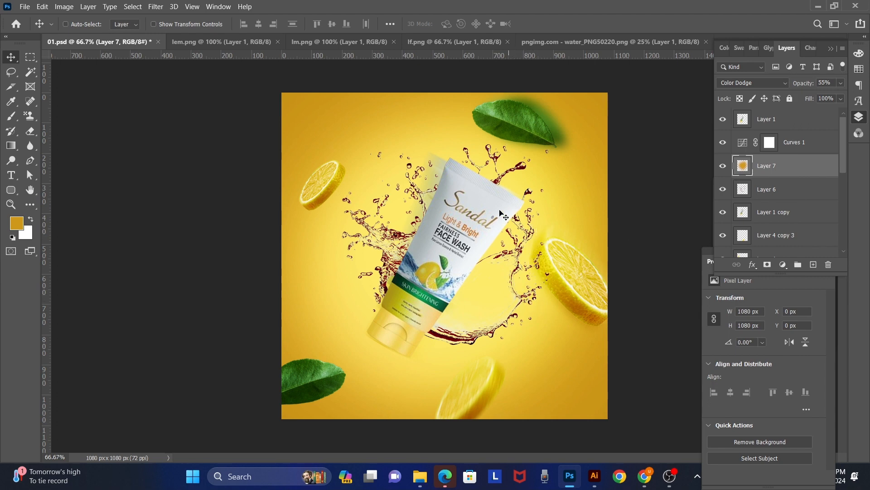
right_click(327, 183)
left_click(333, 188)
right_click(329, 180)
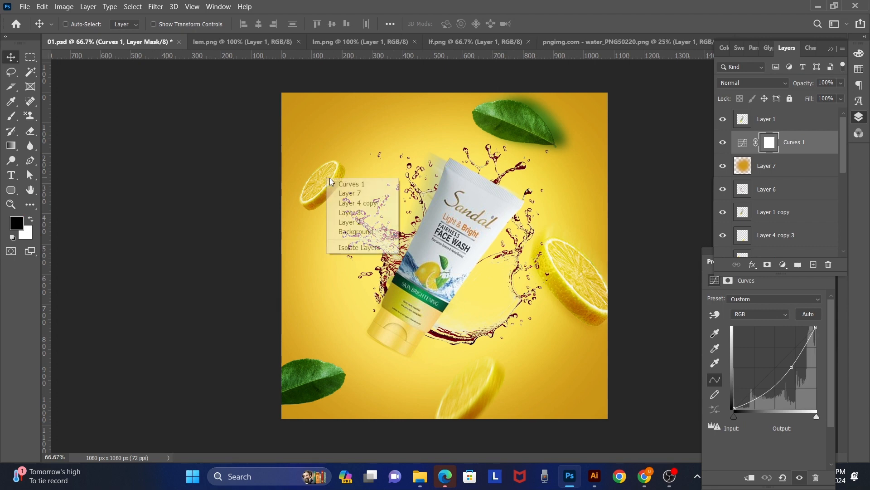
left_click(350, 196)
left_click_drag(350, 196, 350, 197, "alt")
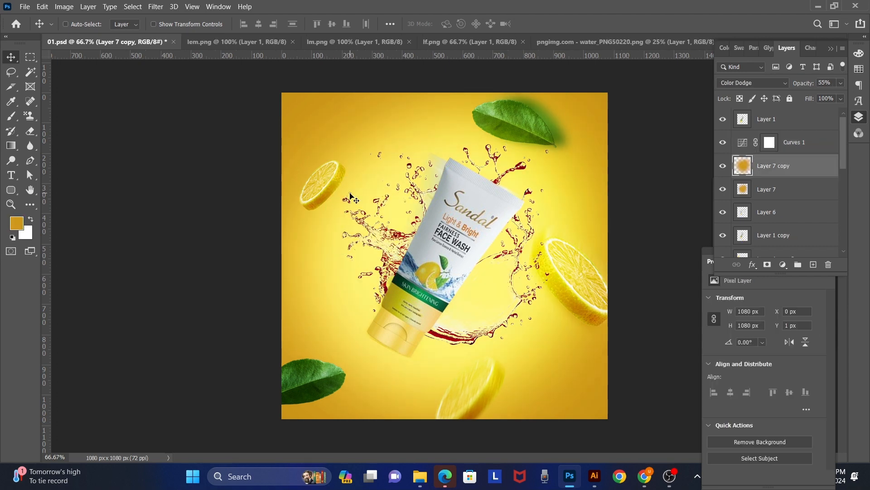
key("ctrl+z")
Step: Select the small upper-left lemon slice, Layer 4 copy, and place a duplicate slightly up and right at X 95, Y 191 px
right_click(318, 183)
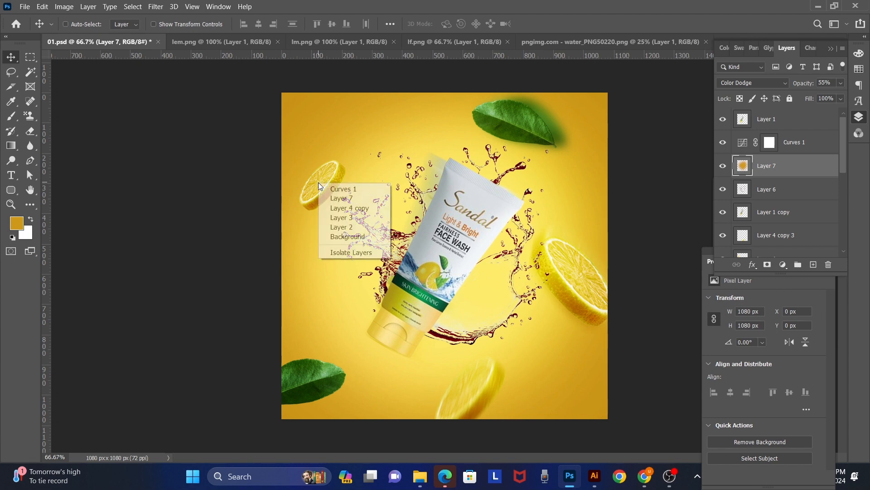
left_click(349, 208)
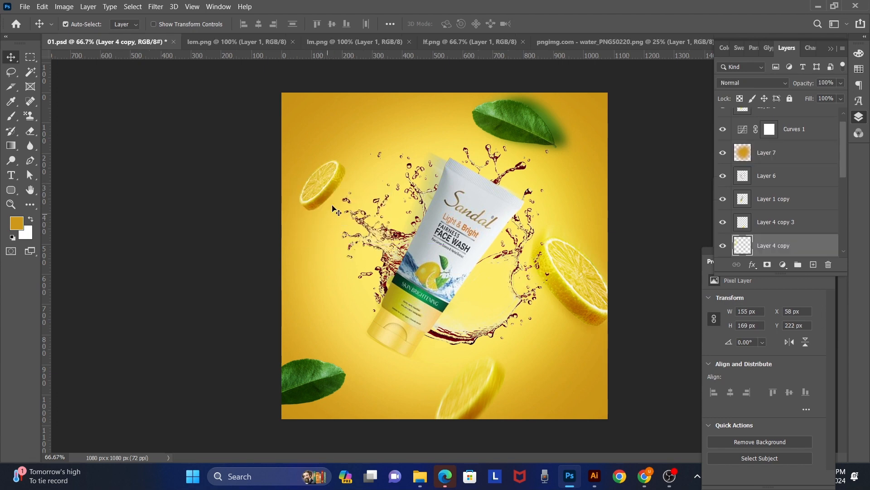
left_click_drag(333, 182, 350, 169)
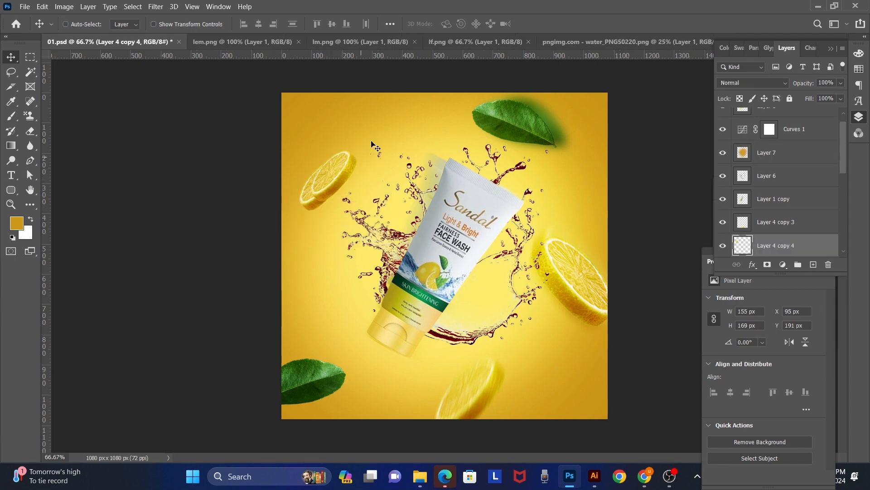
Step: Apply a Gaussian Blur with a 4.1-pixel radius to the duplicated lemon slice
left_click(156, 9)
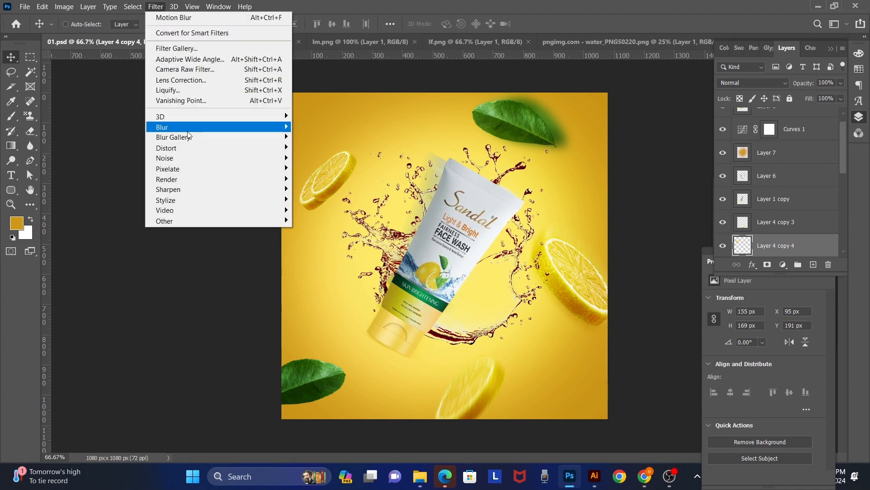
mouse_move(188, 130)
left_click(322, 168)
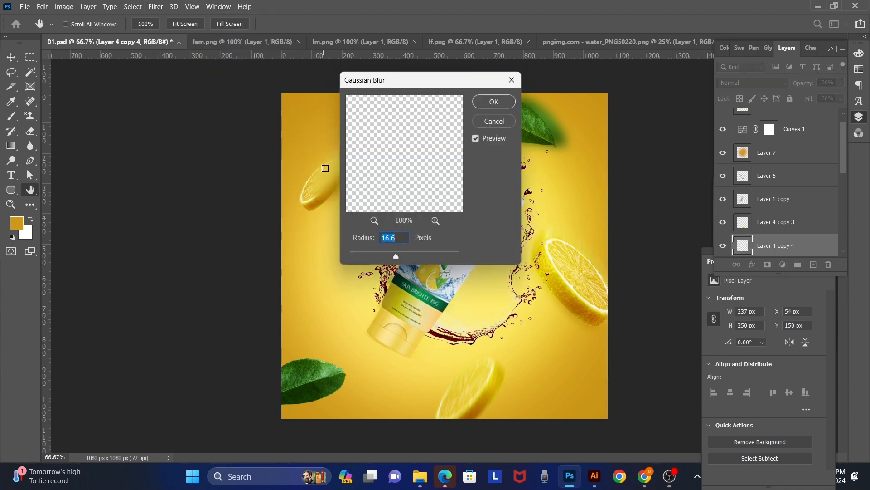
left_click(374, 251)
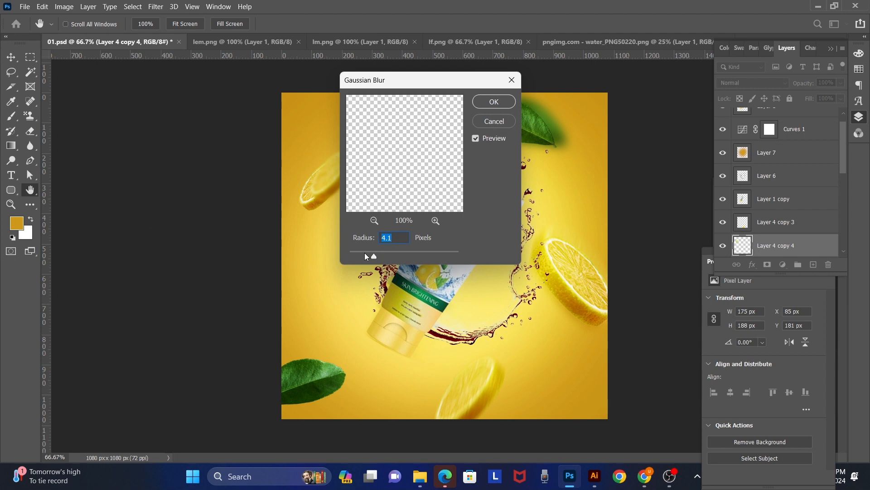
left_click(494, 104)
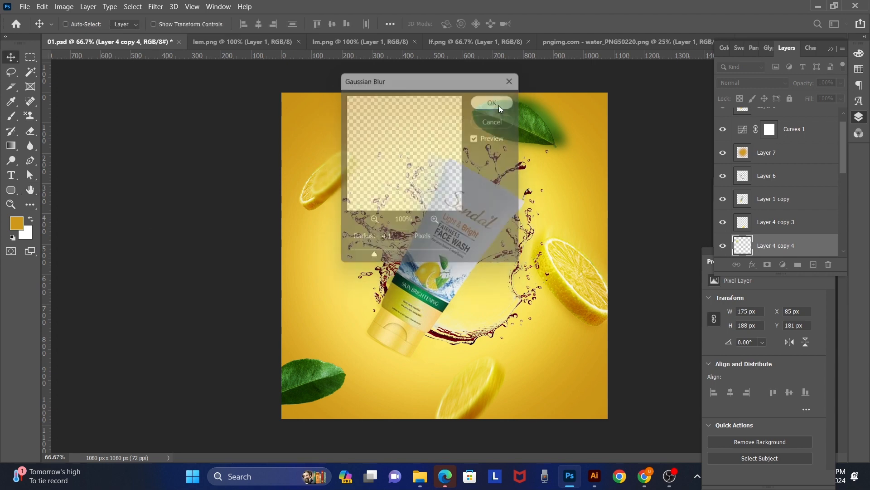
Step: Send the blurred lemon slice behind the original and nudge it to X 55, Y 201 px
key("ctrl+bracketleft")
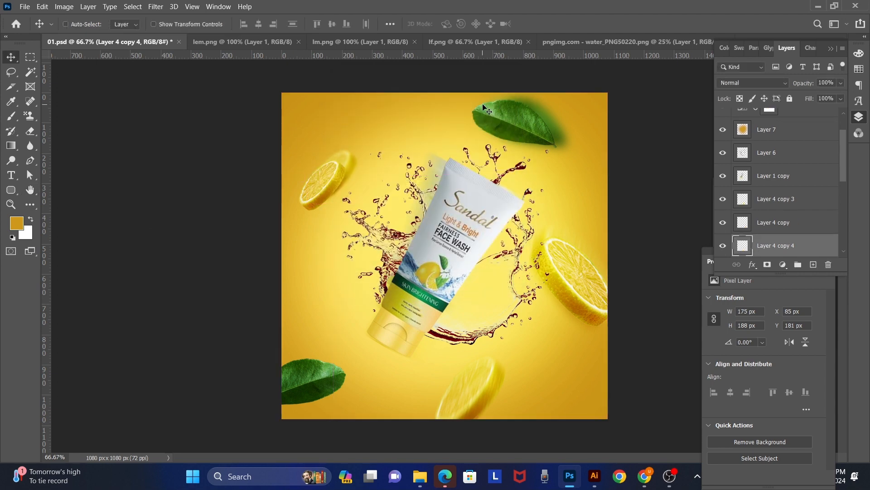
key("shift+Down")
key("shift+Left")
key("shift+Left")
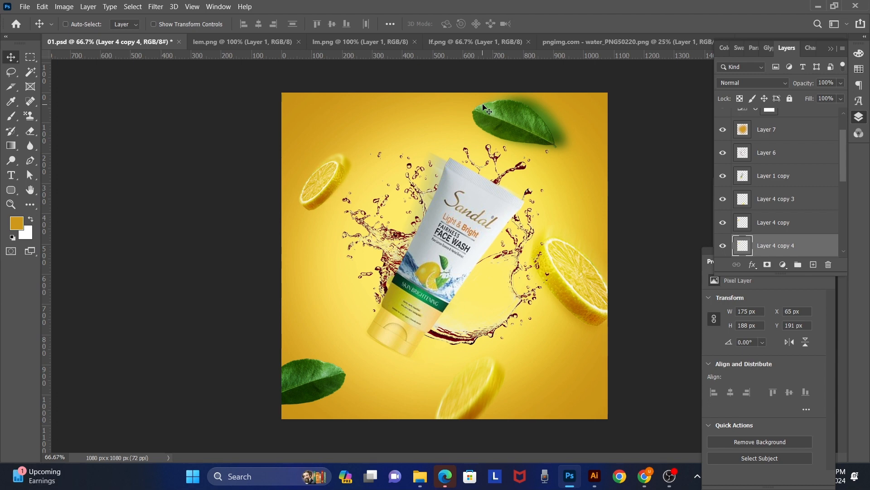
key("shift+Left")
left_click(155, 7)
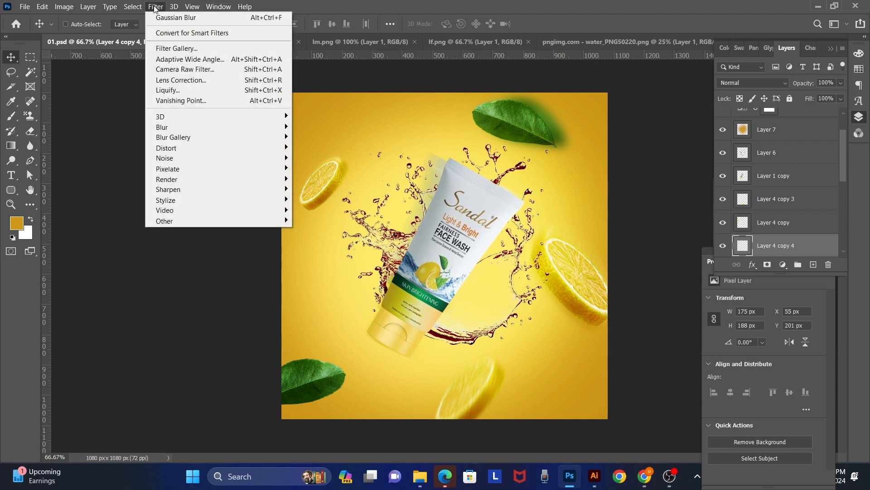
mouse_move(212, 126)
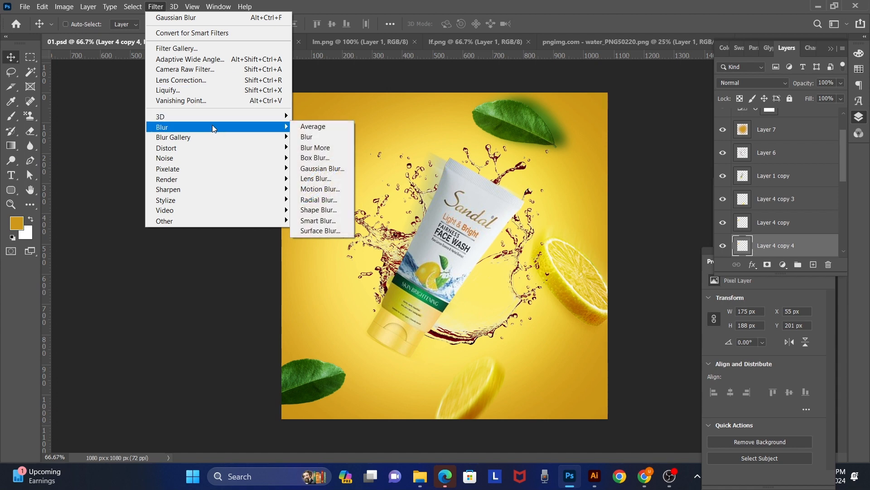
left_click(323, 171)
left_click_drag(433, 92, 536, 119)
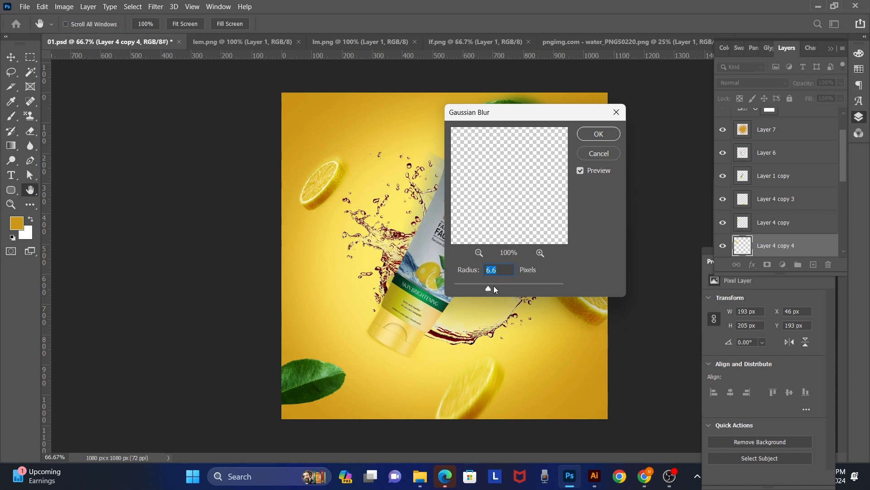
left_click(508, 286)
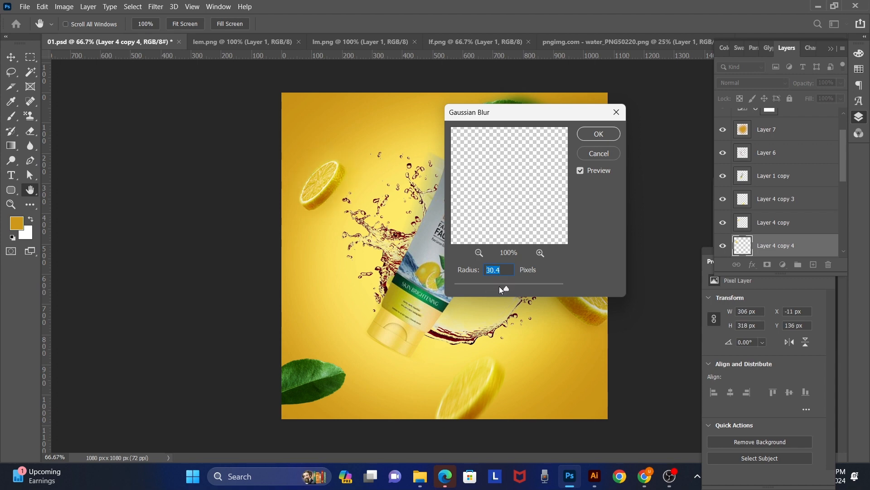
left_click_drag(500, 287, 490, 282)
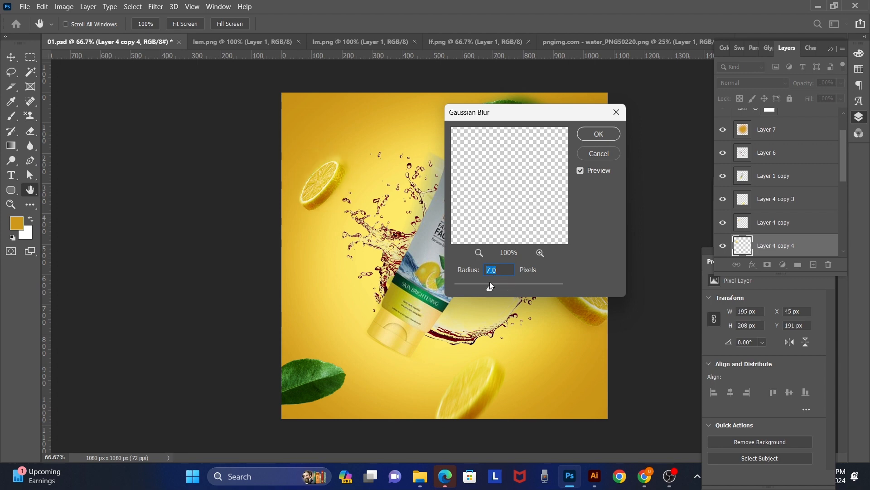
left_click(606, 155)
Step: Apply a Motion Blur with a 45° angle and 18-pixel distance to the duplicated small lemon slice, and save the poster
left_click(155, 6)
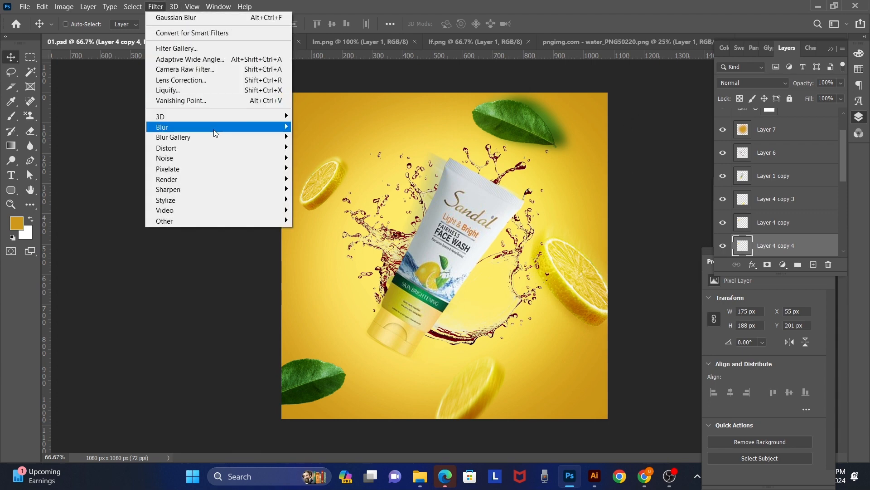
mouse_move(224, 127)
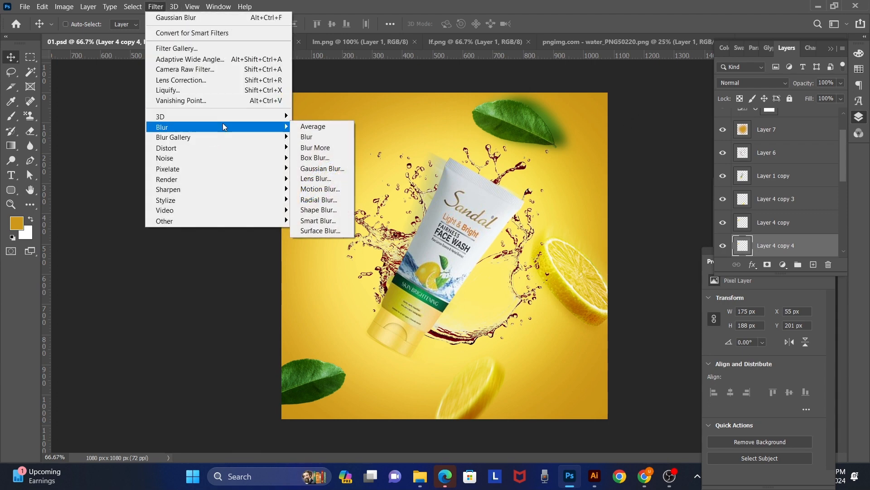
left_click(320, 188)
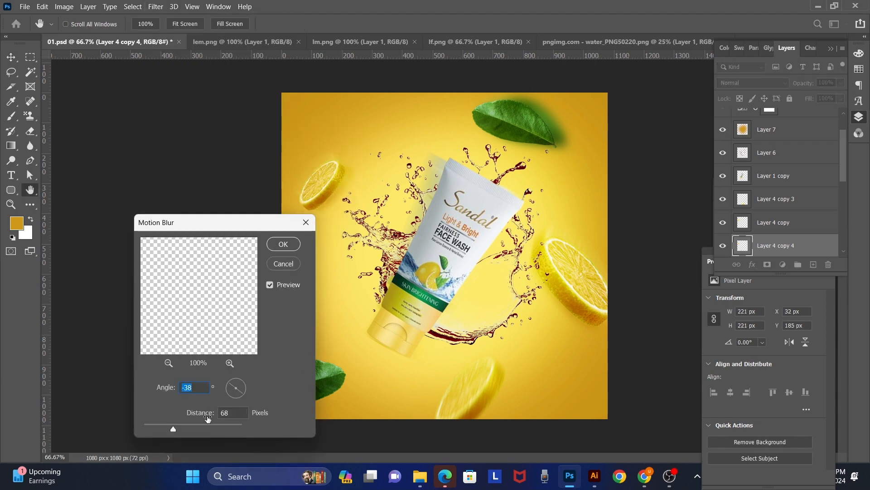
left_click(244, 385)
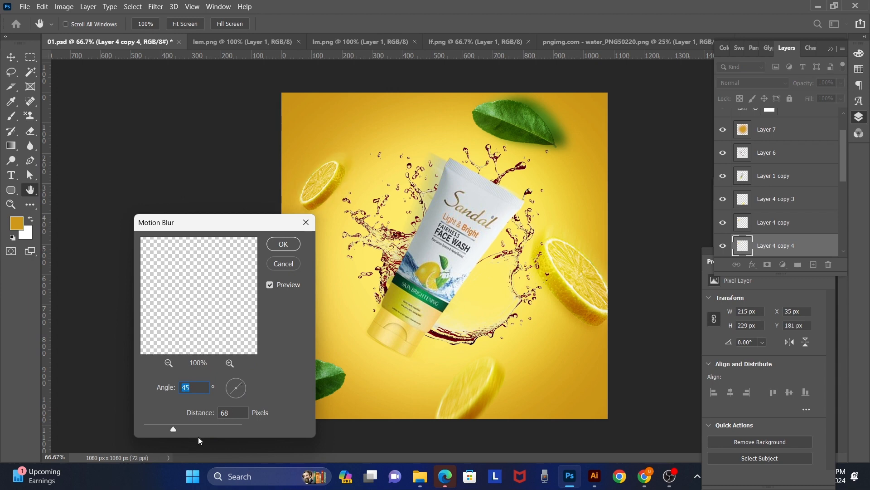
left_click(154, 424)
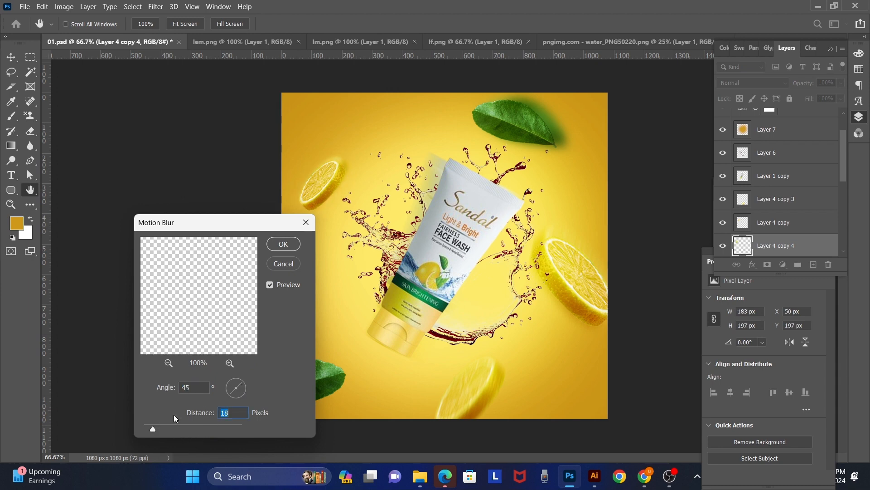
left_click(282, 245)
key("v")
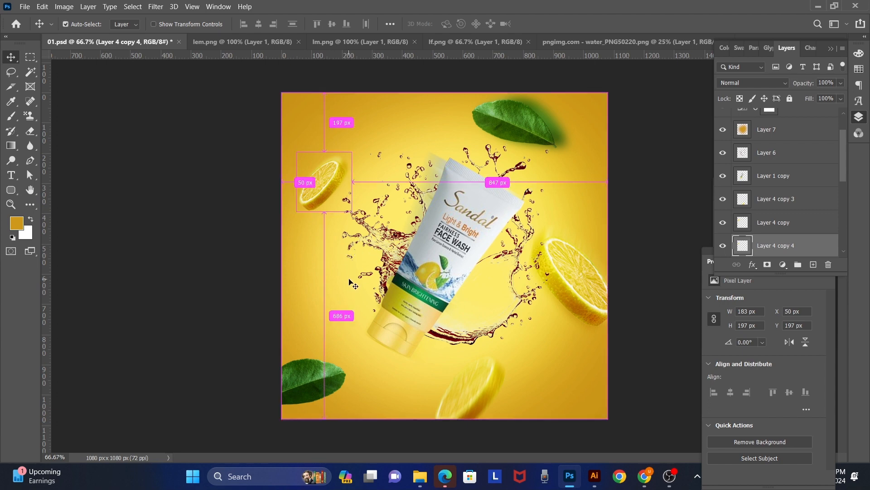
key("ctrl+s")
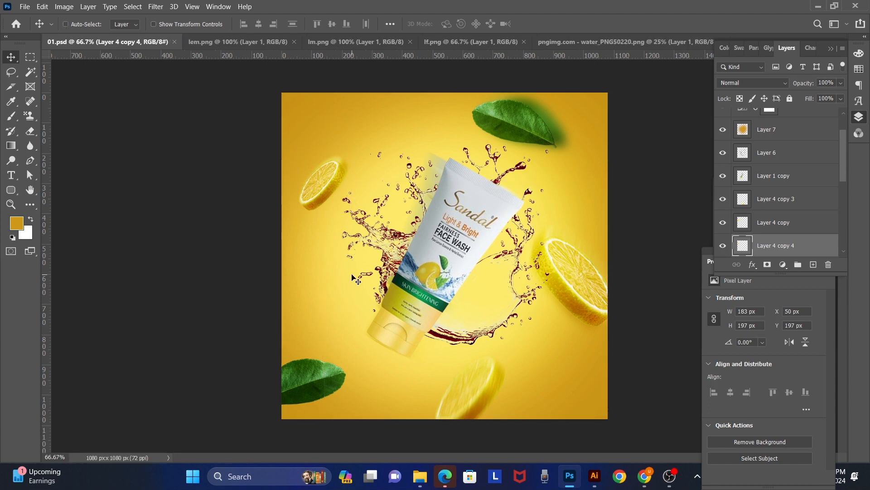